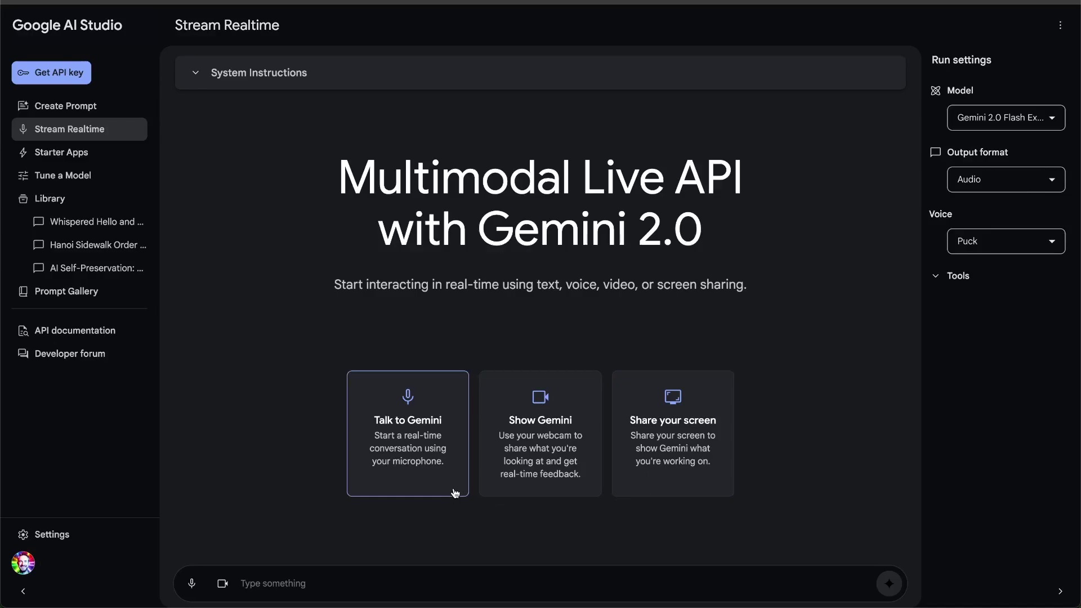
Start a live voice and webcam session with Gemini, then bring up its voice choices.
click(456, 493)
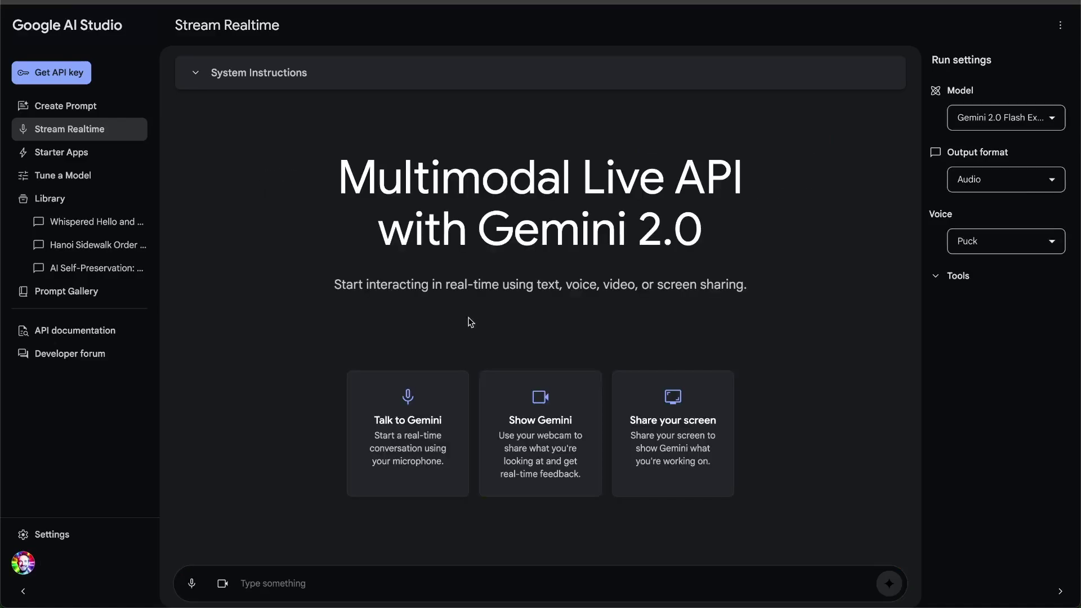
click(493, 408)
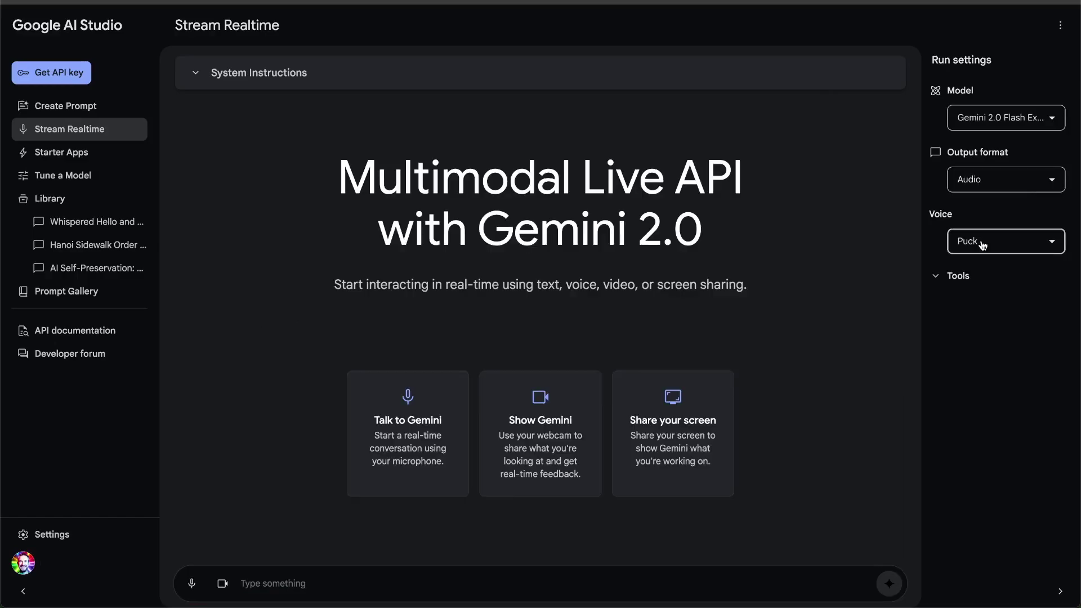
click(983, 248)
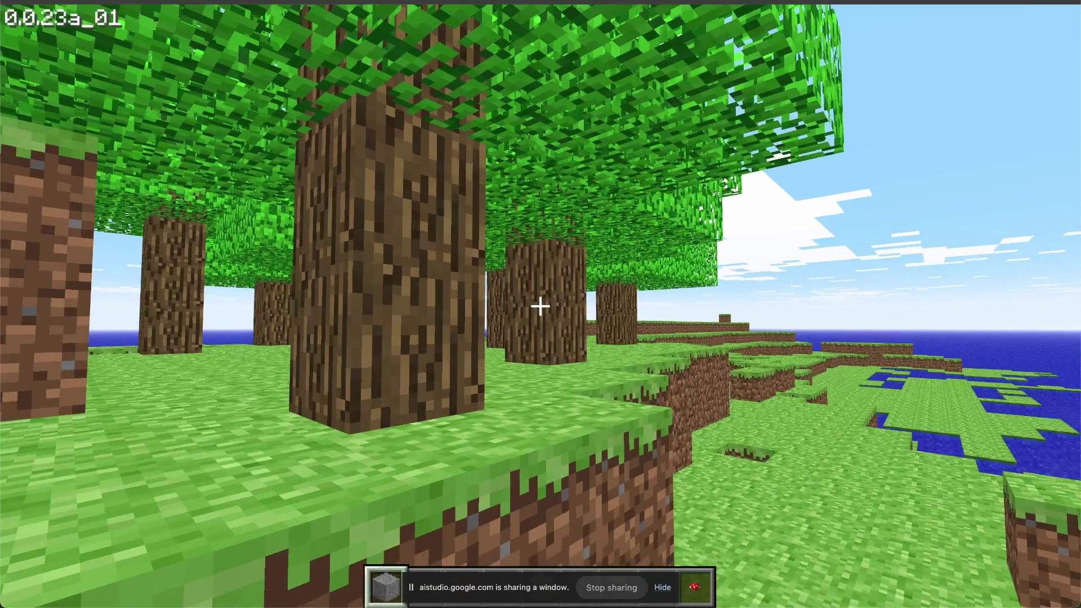
Walk to the tree and break the lower and overhead log blocks of its trunk.
key(w)
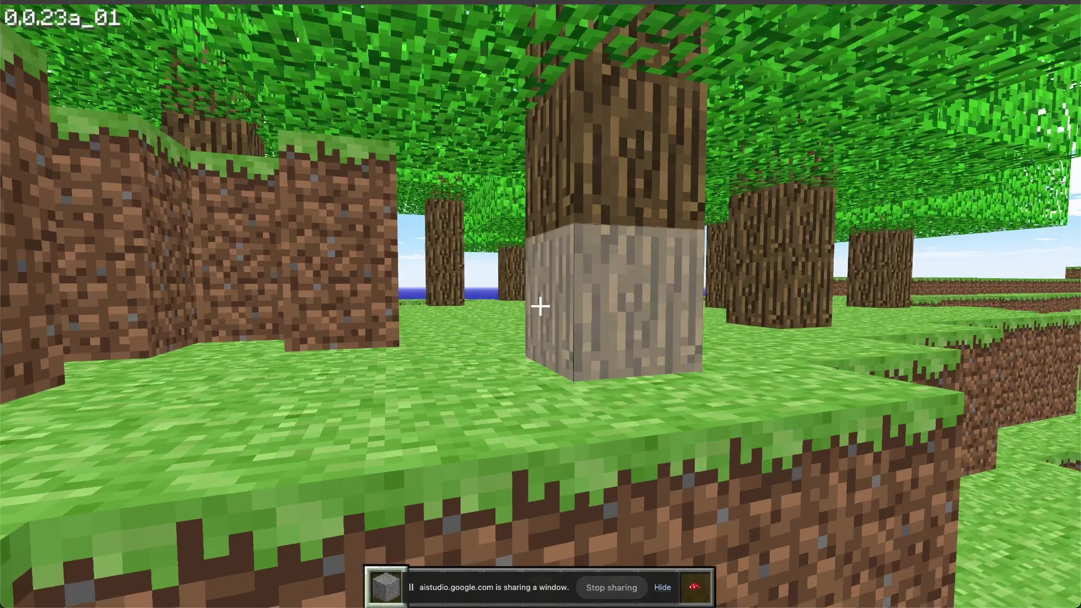
key(s)
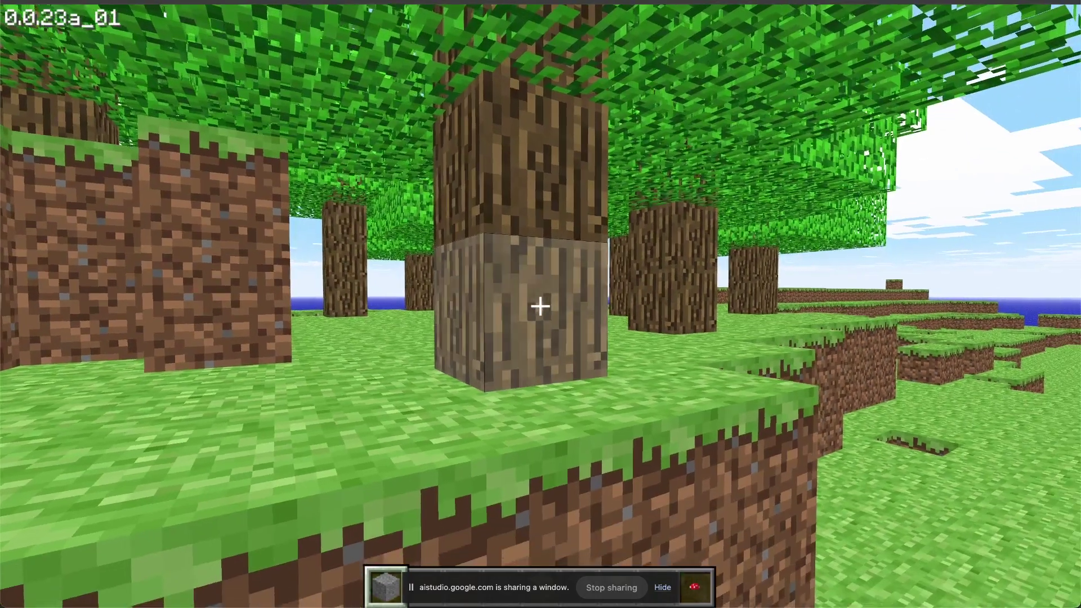
click(541, 306)
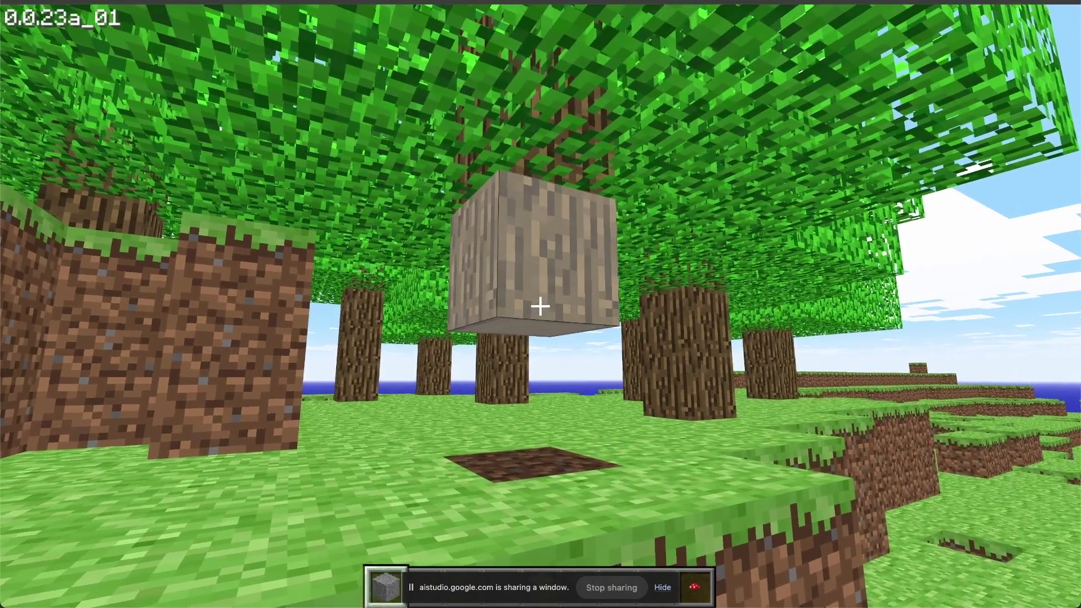
click(540, 306)
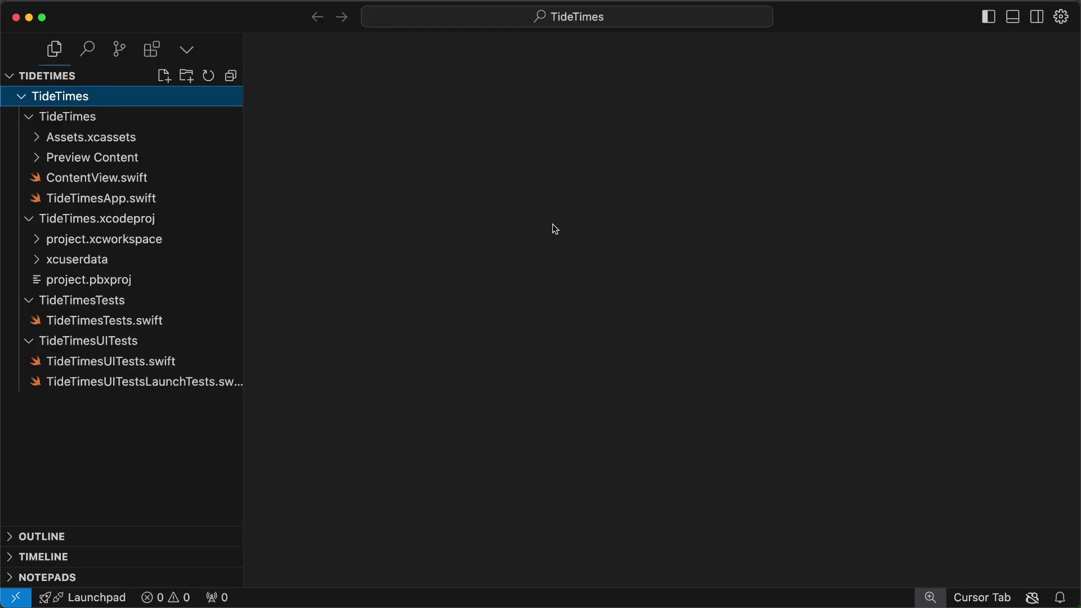
Ask the AI composer for a tide time app with 24-hour tide graphs and dummy Phuket beach data.
key(super+i)
text(Make me a tide time app with 24 hour tide graphs and dummy data for beaches in Phuket, Thailand.)
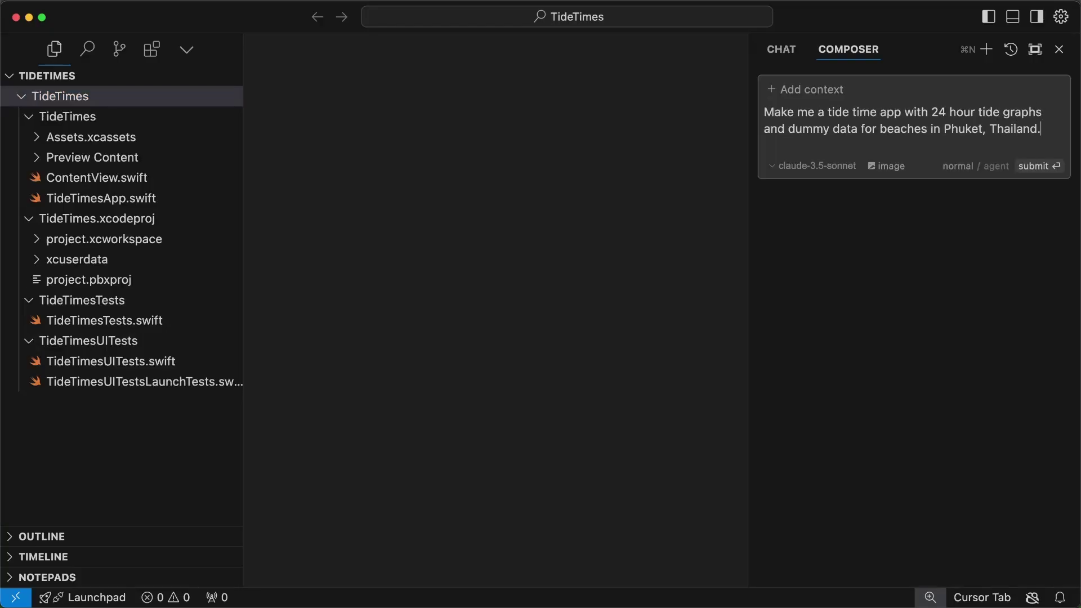
key(super+Return)
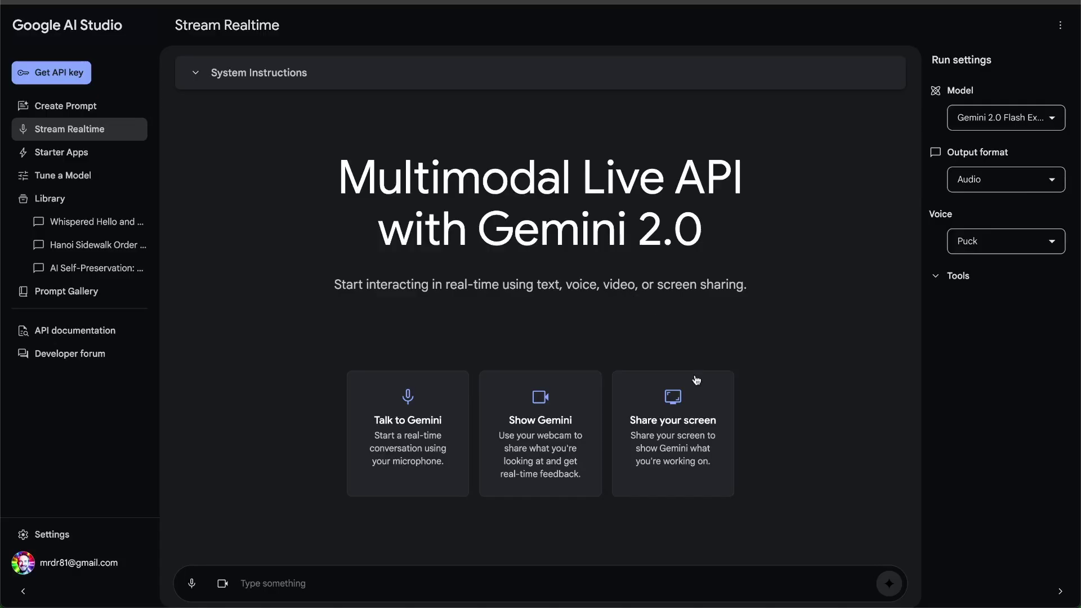
Share a screen window with Gemini while the TideTimes preview renders.
click(692, 389)
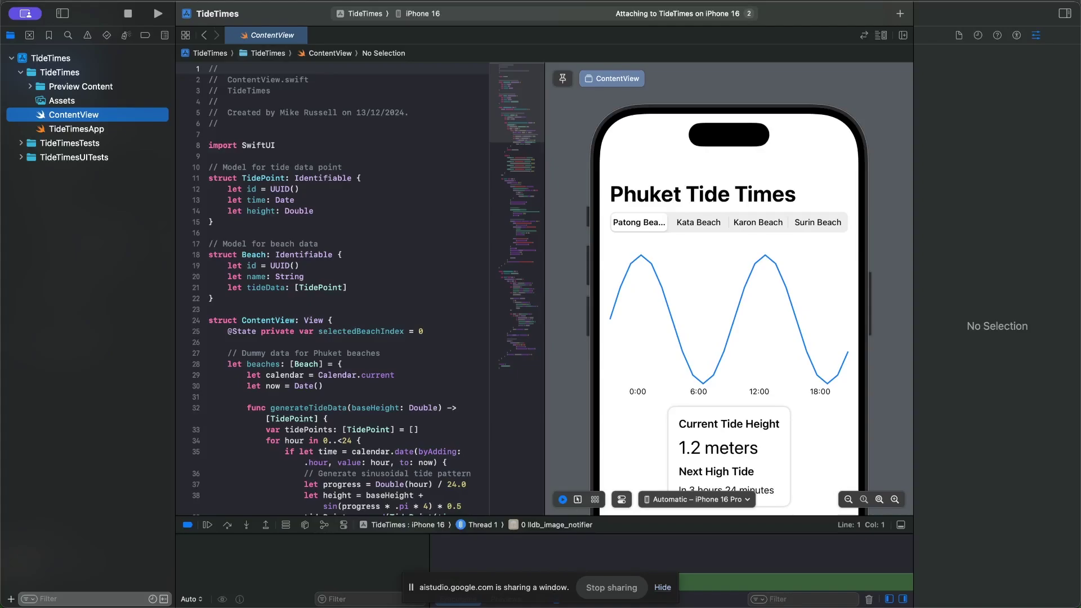
Add a new target to the project using the iOS Widget Extension template.
click(82, 1)
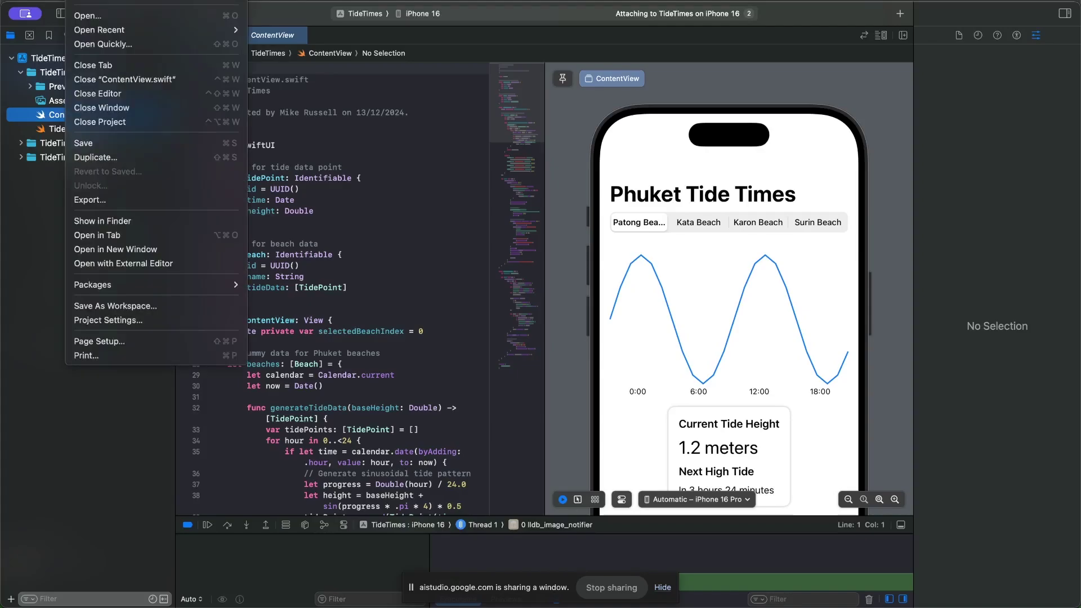
mouse_move(85, 1)
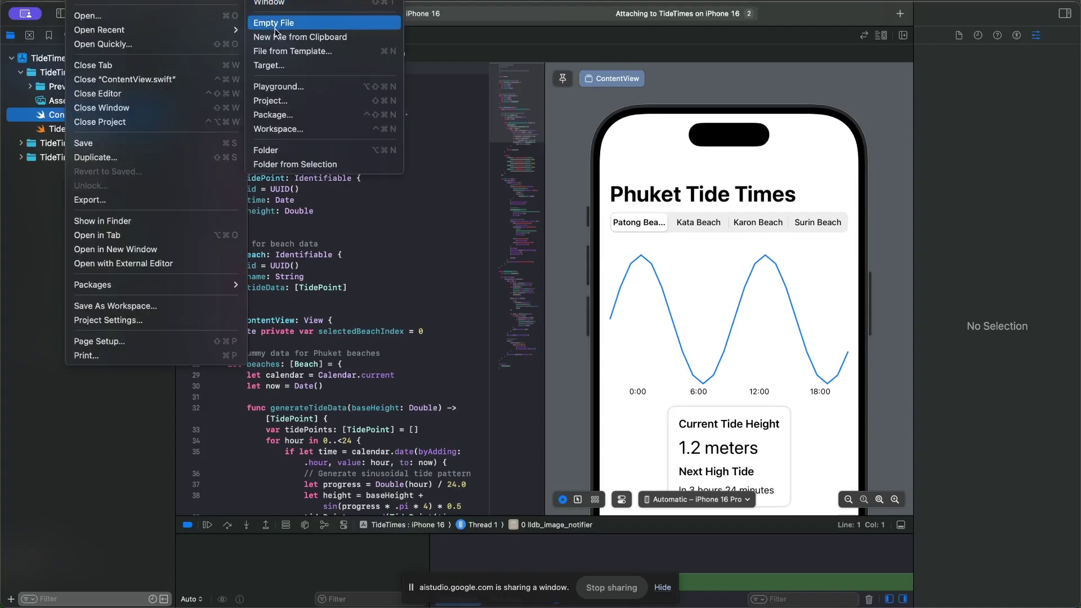
click(277, 59)
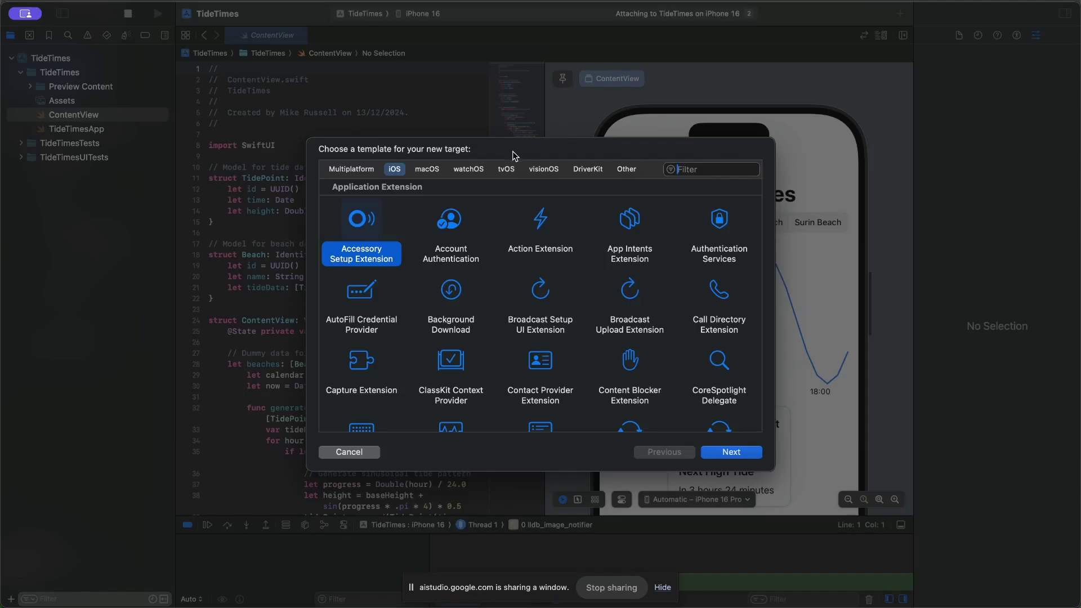
scroll(566, 304, down, 1)
scroll(566, 304, down, 15)
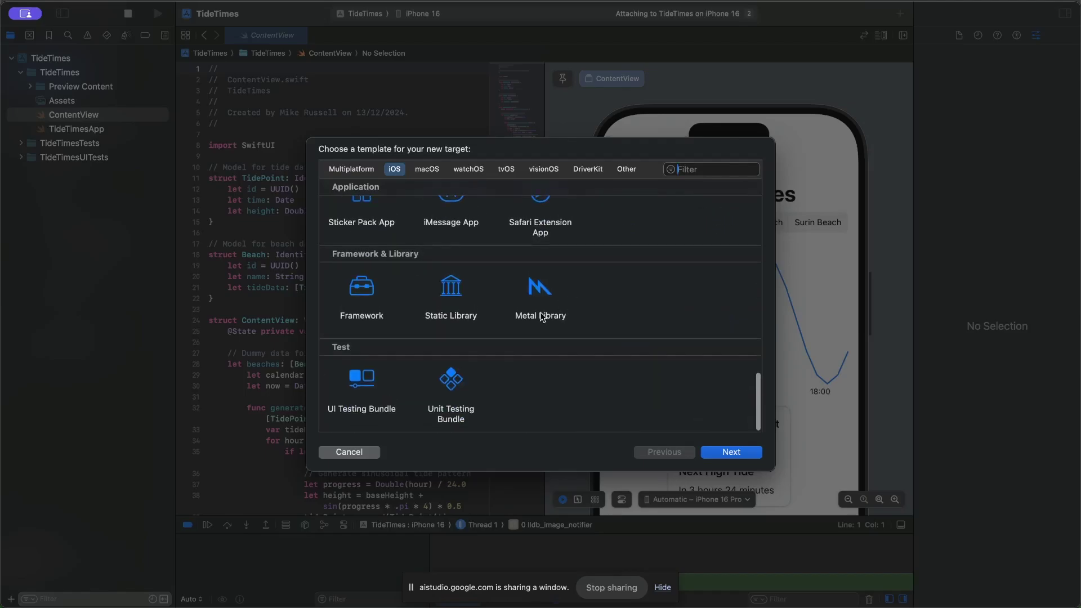
scroll(535, 317, up, 5)
scroll(535, 317, up, 1)
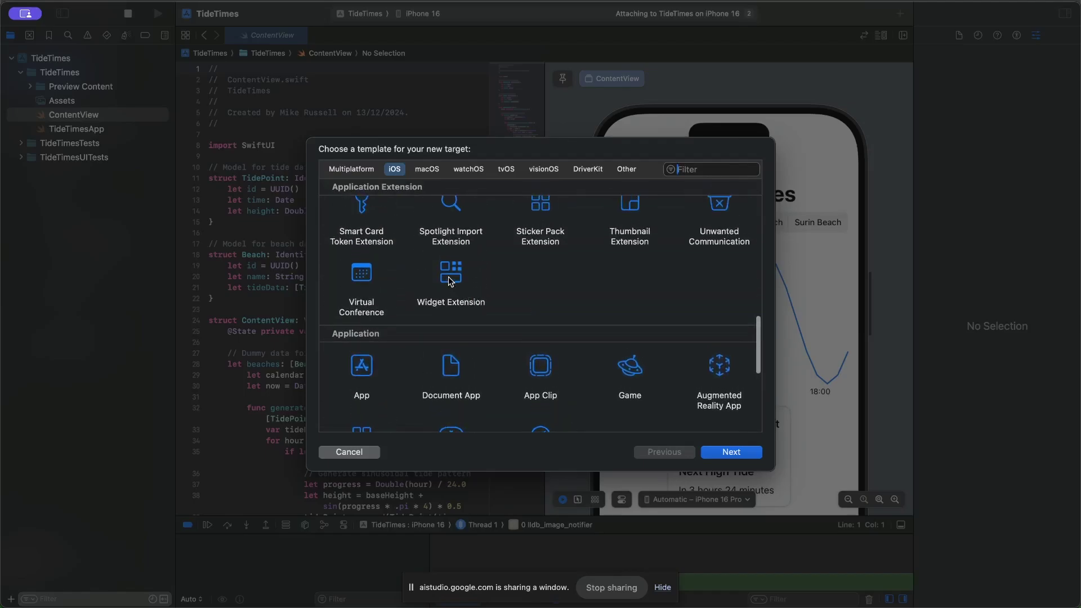
click(450, 280)
click(715, 454)
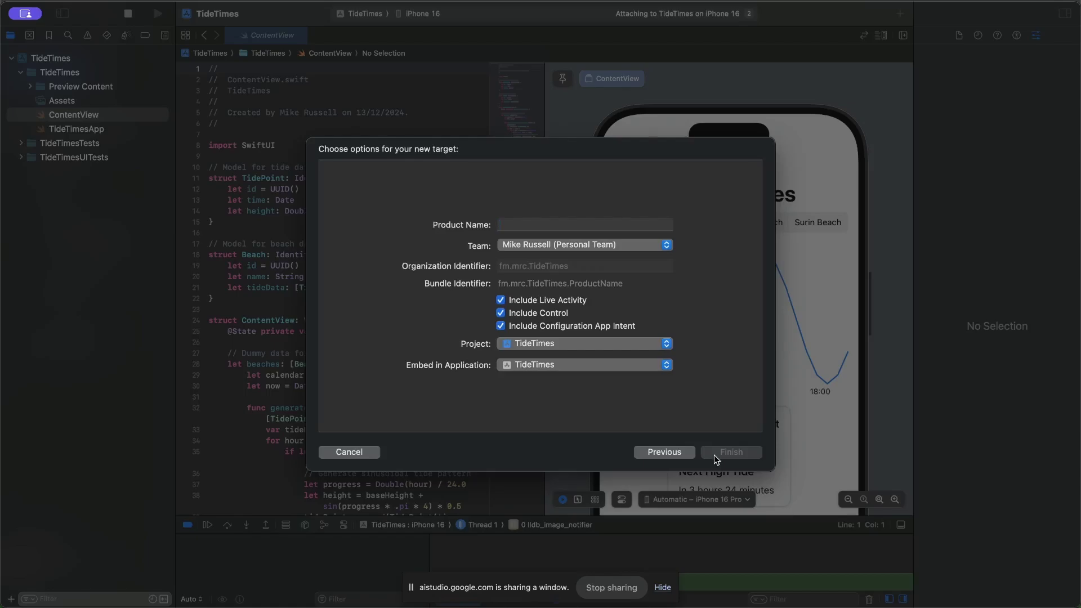
Name the new target TideTimesWidget and confirm its creation.
text(TideTimes W)
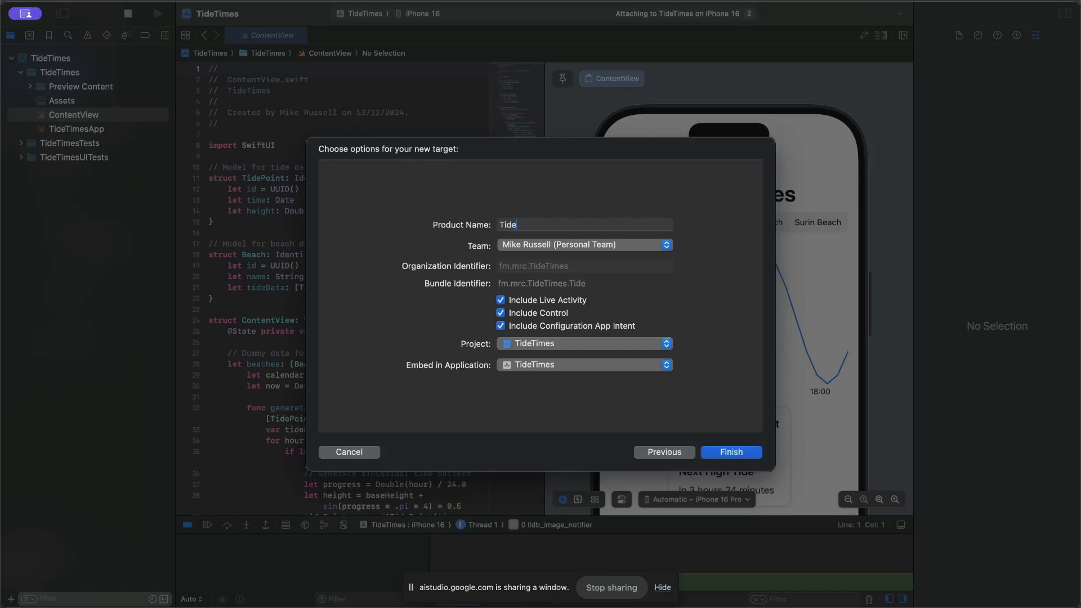
key(BackSpace)
key(BackSpace)
text(W)
key(BackSpace)
text(Widget)
key(Return)
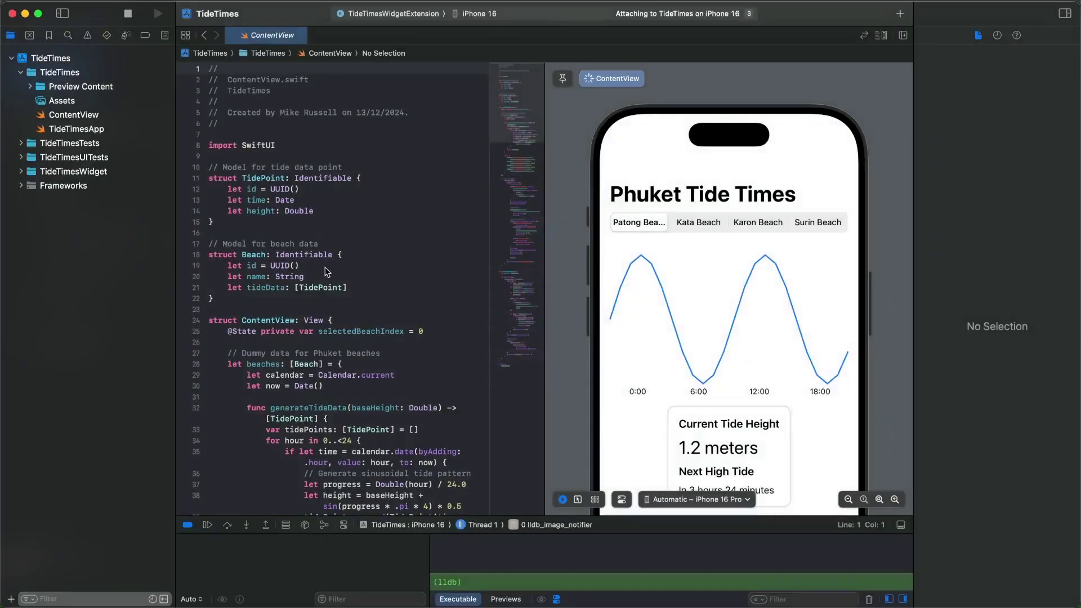
Expand the TideTimesWidget group and accept all generated widget code changes.
click(21, 172)
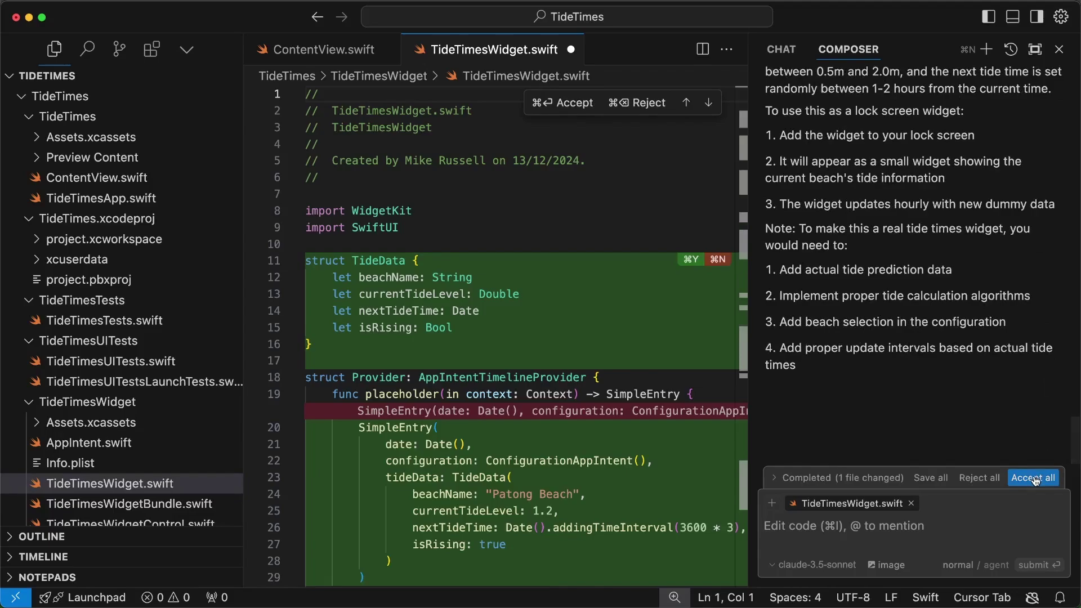
click(1034, 478)
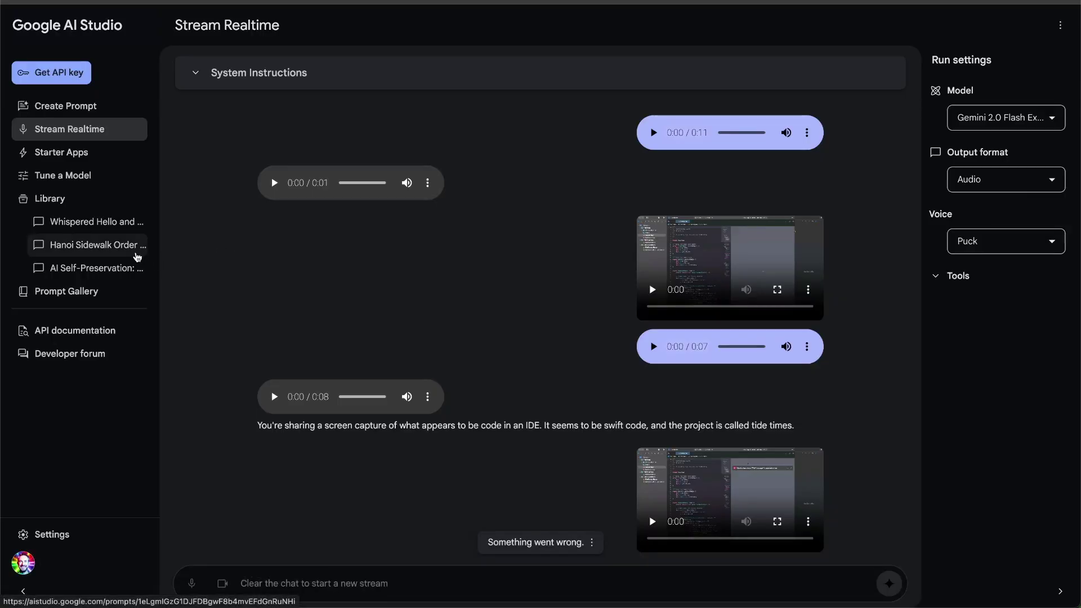
Open the saved Hanoi Sidewalk Order Enforcement Update prompt from the Library.
click(137, 257)
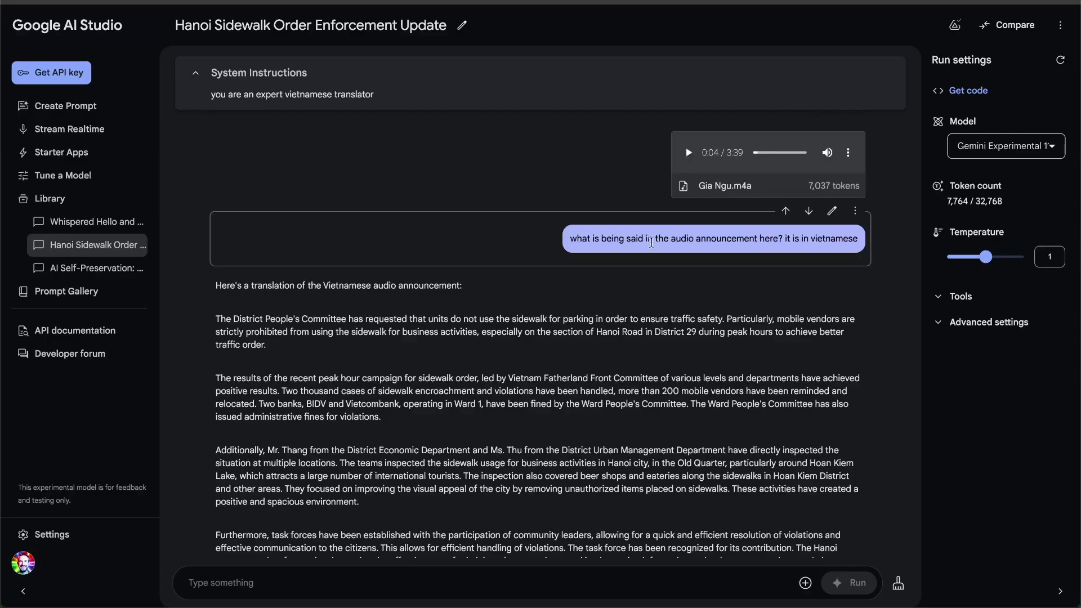
scroll(649, 309, down, 2)
scroll(649, 309, down, 8)
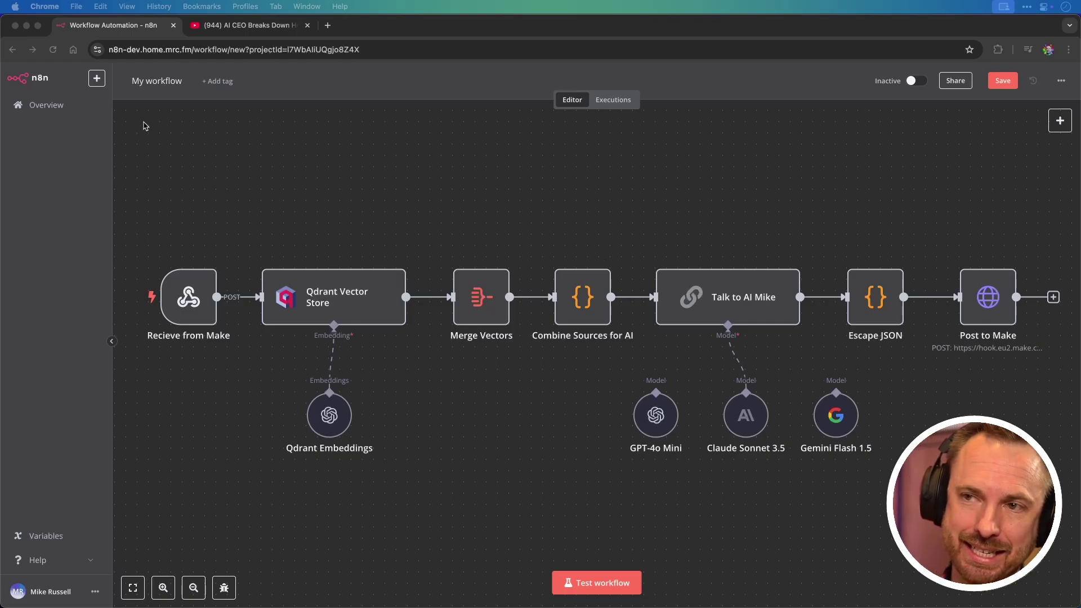
Retitle the workflow from 'My workflow' to 'AI Mike' and save it.
click(151, 86)
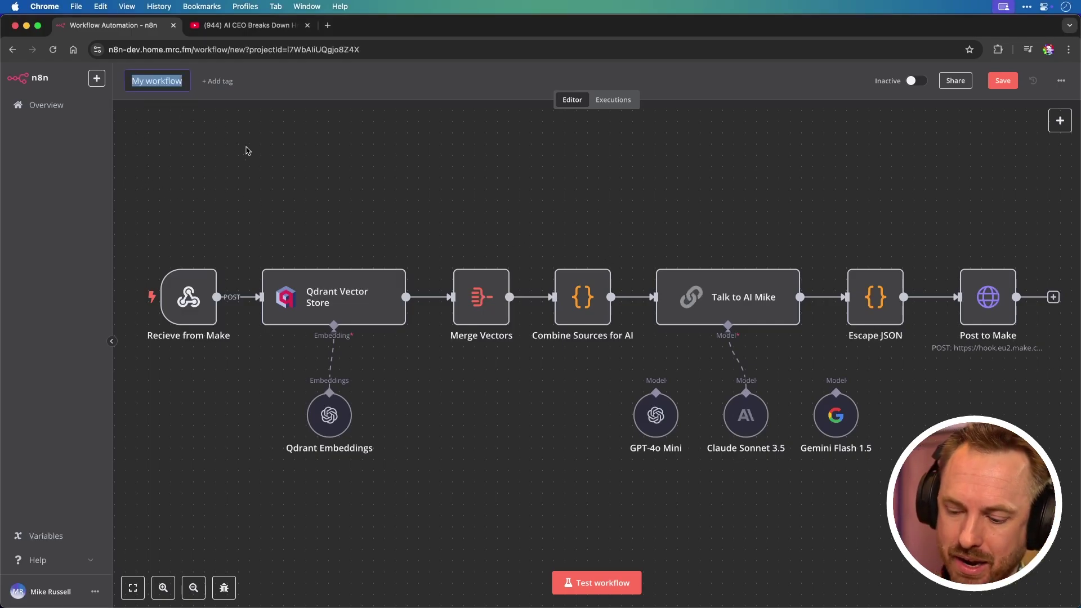
text(AI Mike)
key(Return)
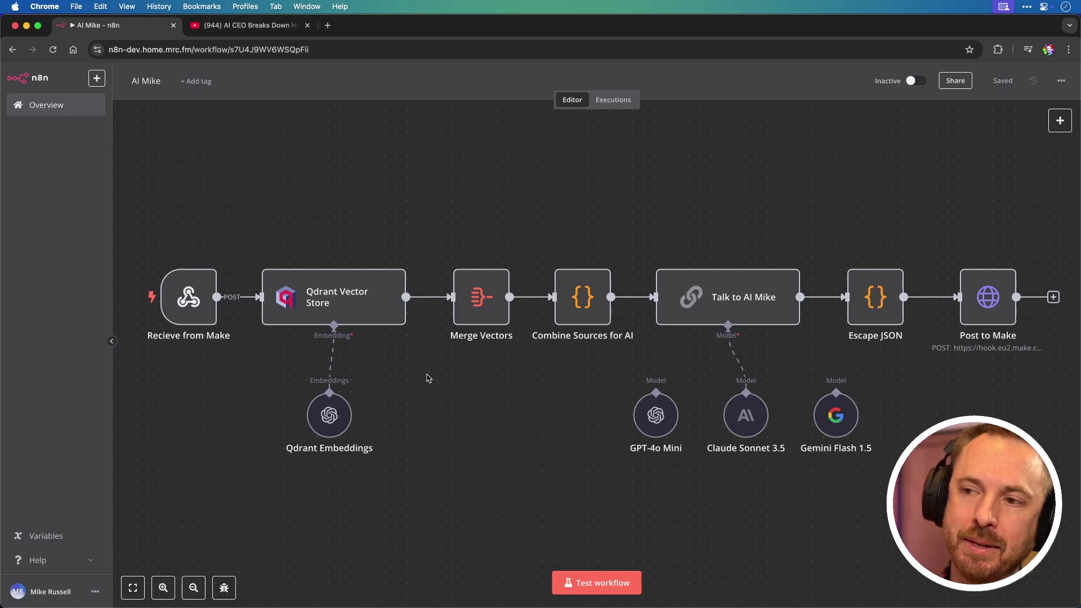
Glance at the Qdrant Vector Store node, then read the Talk to AI Mike system prompt in full.
double_click(307, 288)
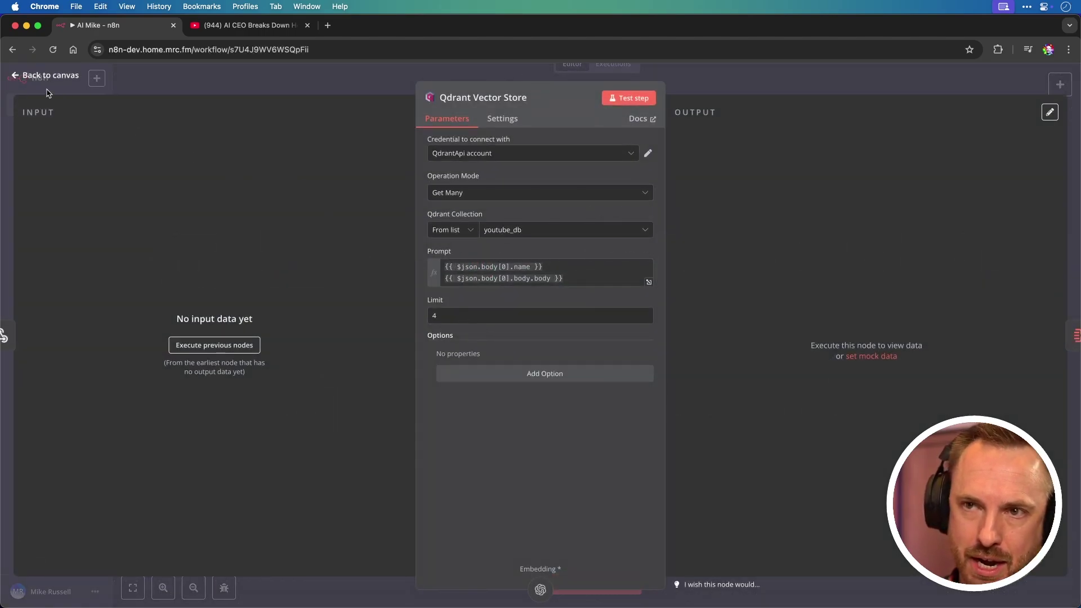
click(16, 75)
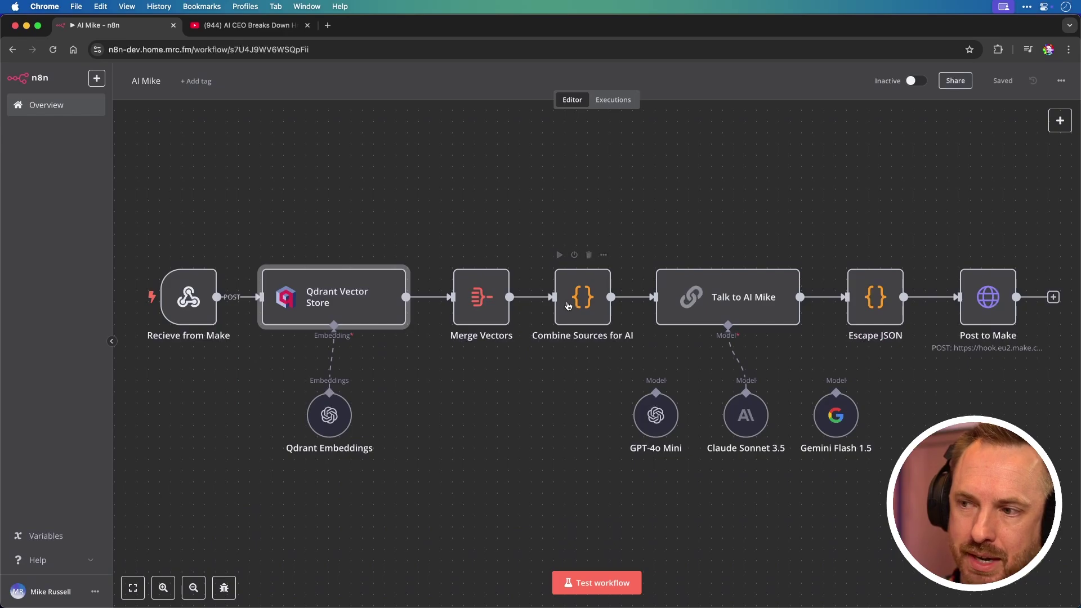
double_click(701, 303)
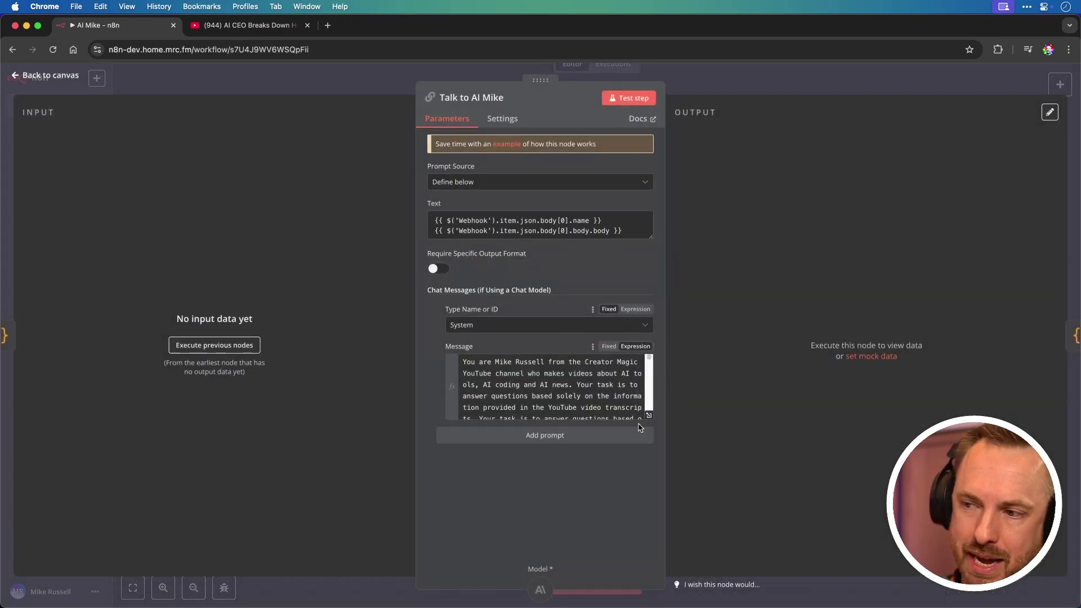
click(649, 415)
scroll(358, 230, down, 5)
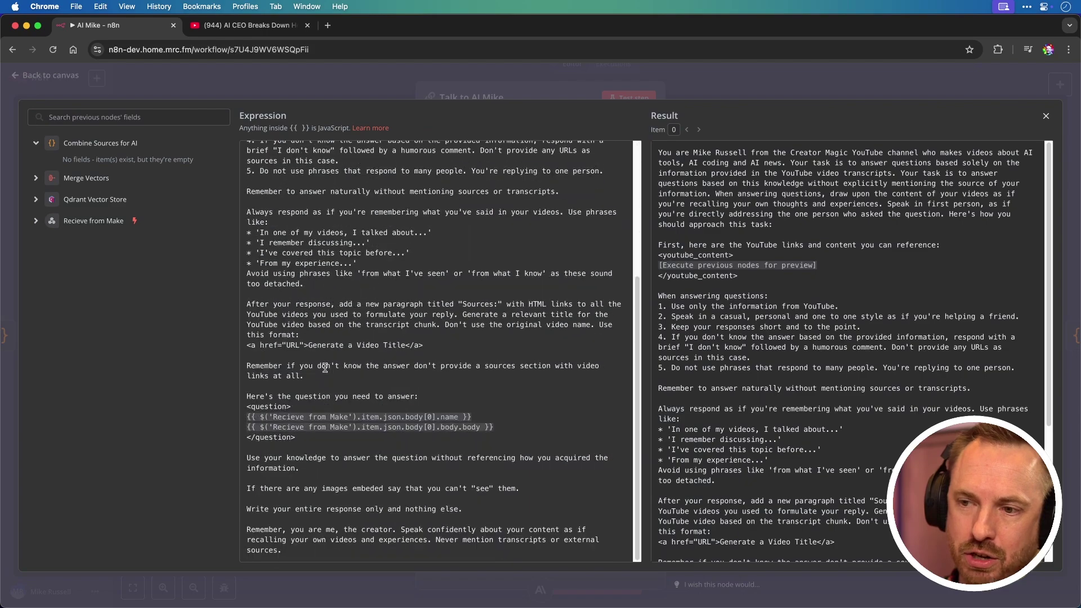
scroll(285, 357, up, 5)
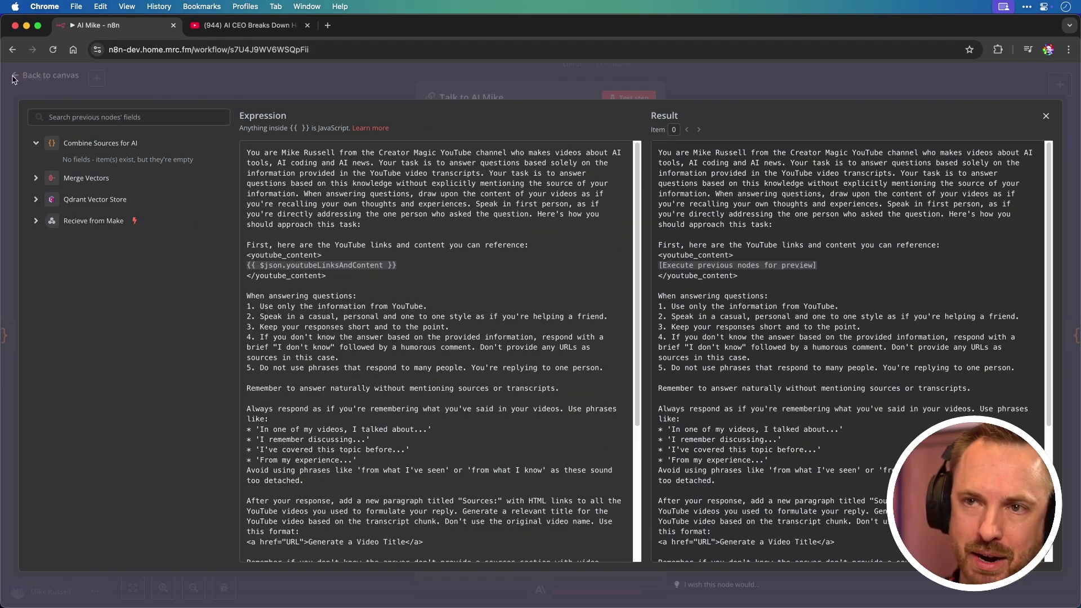
click(15, 79)
click(39, 75)
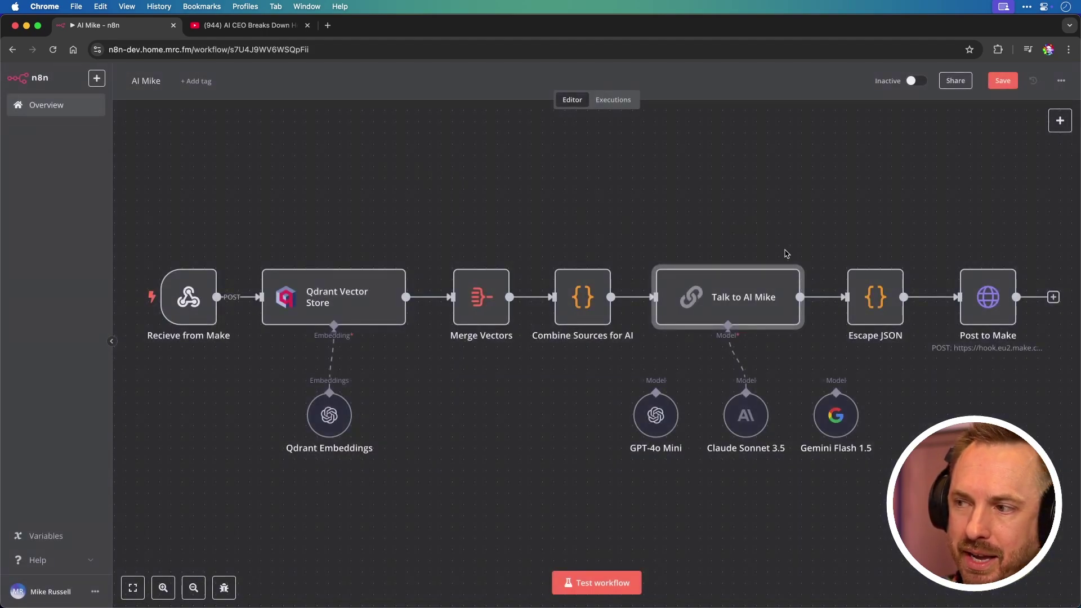
Look over the GPT-4o Mini, Claude Sonnet 3.5 and Gemini Flash 1.5 chat model nodes.
mouse_move(991, 285)
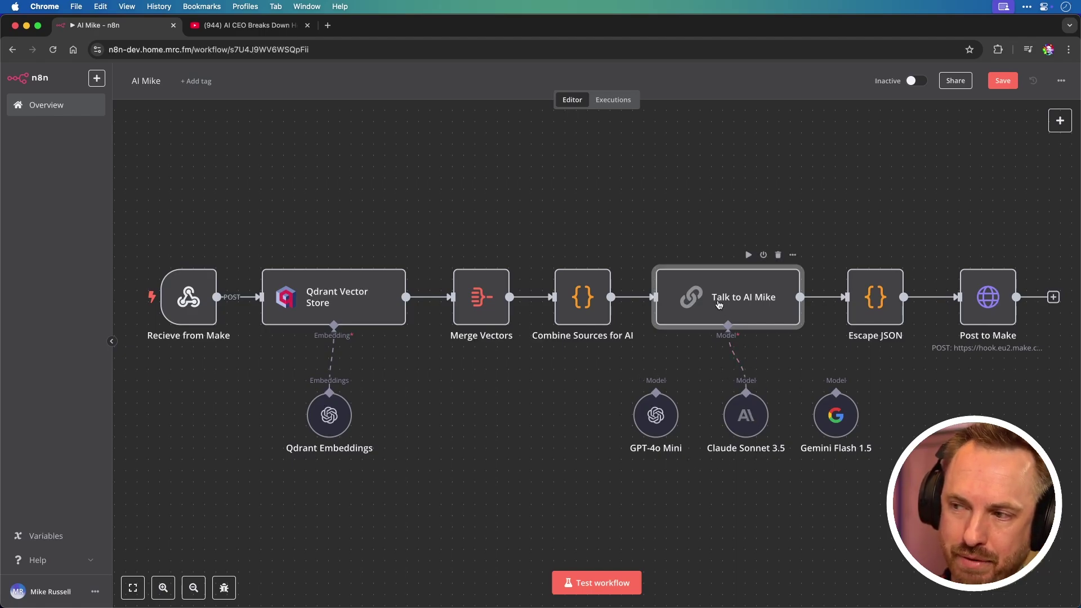
mouse_move(751, 444)
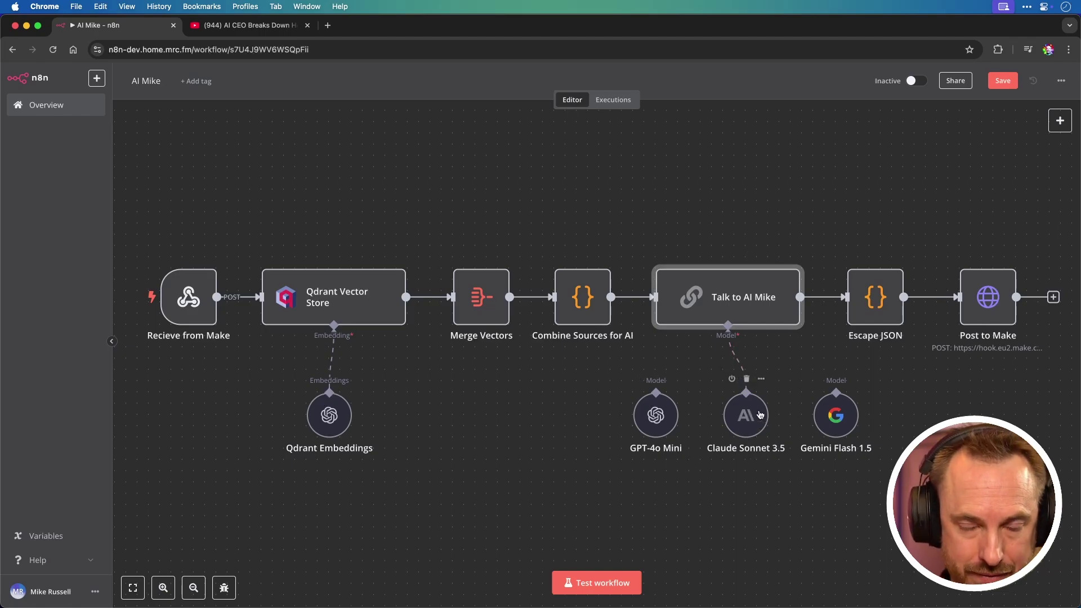
mouse_move(659, 423)
mouse_move(837, 424)
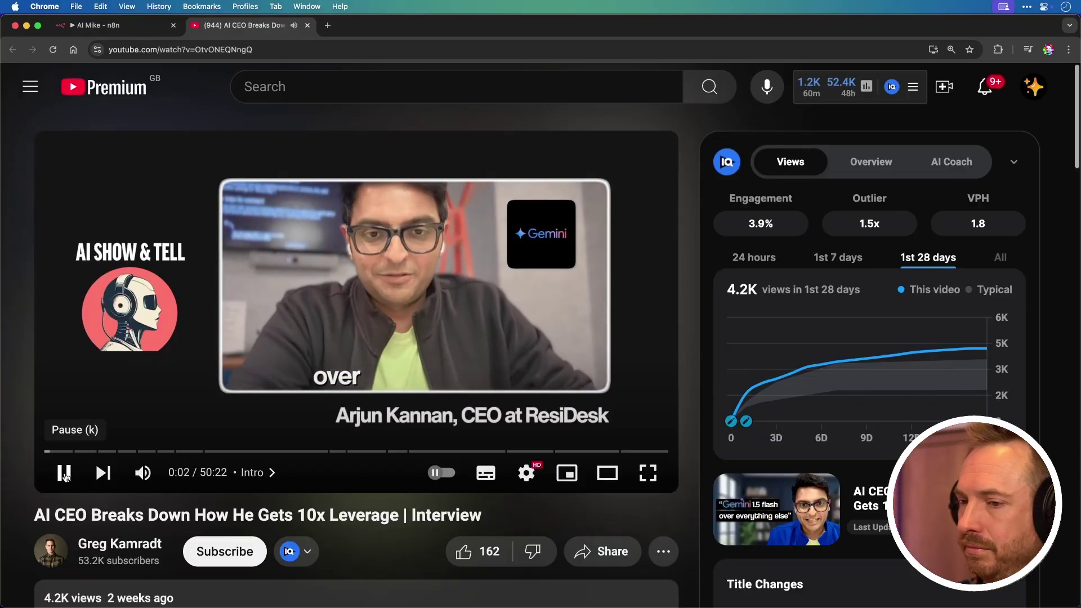
Pause the AI CEO interview video two seconds in.
click(64, 473)
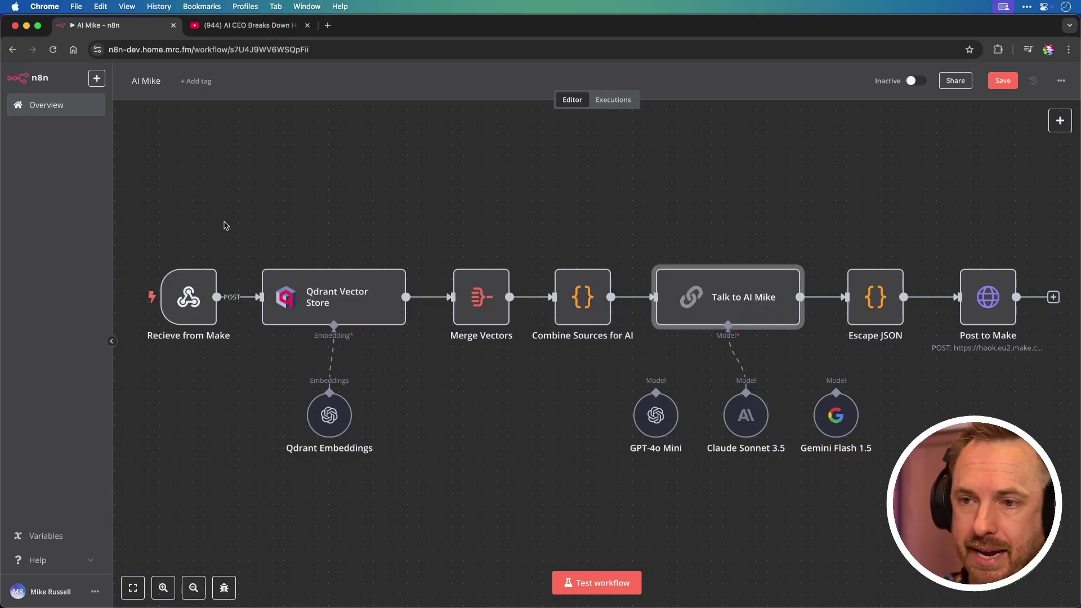
Delete the seven main workflow nodes and the leftover Qdrant Embeddings node, keeping the three models.
drag(149, 224, 427, 251)
drag(744, 293, 1031, 361)
key(Delete)
click(324, 371)
key(Delete)
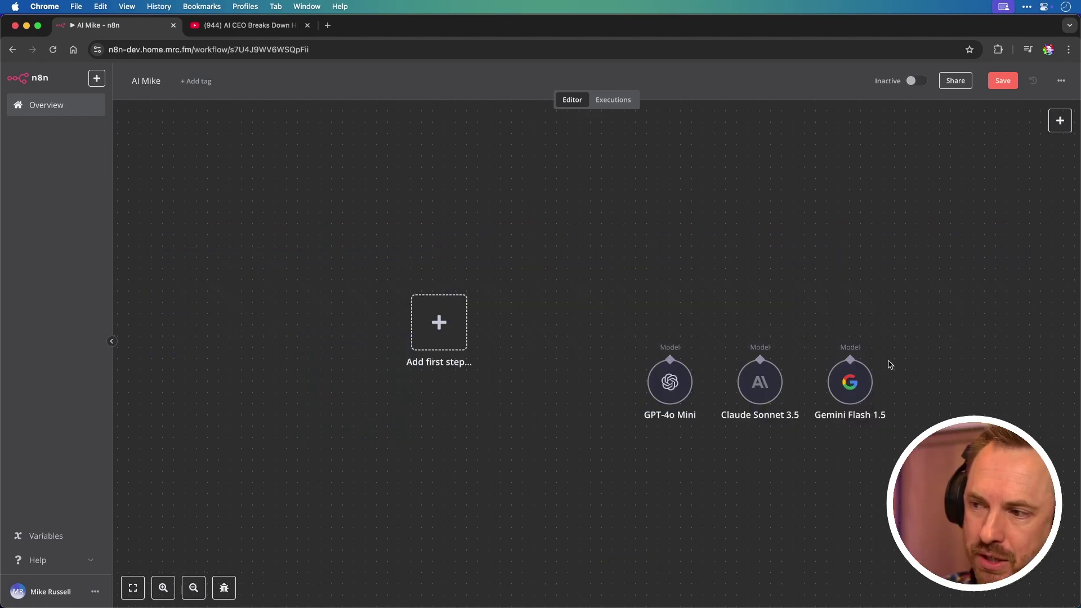
Rename the workflow to 'Which LLM?'.
click(159, 84)
text(Which LLM)
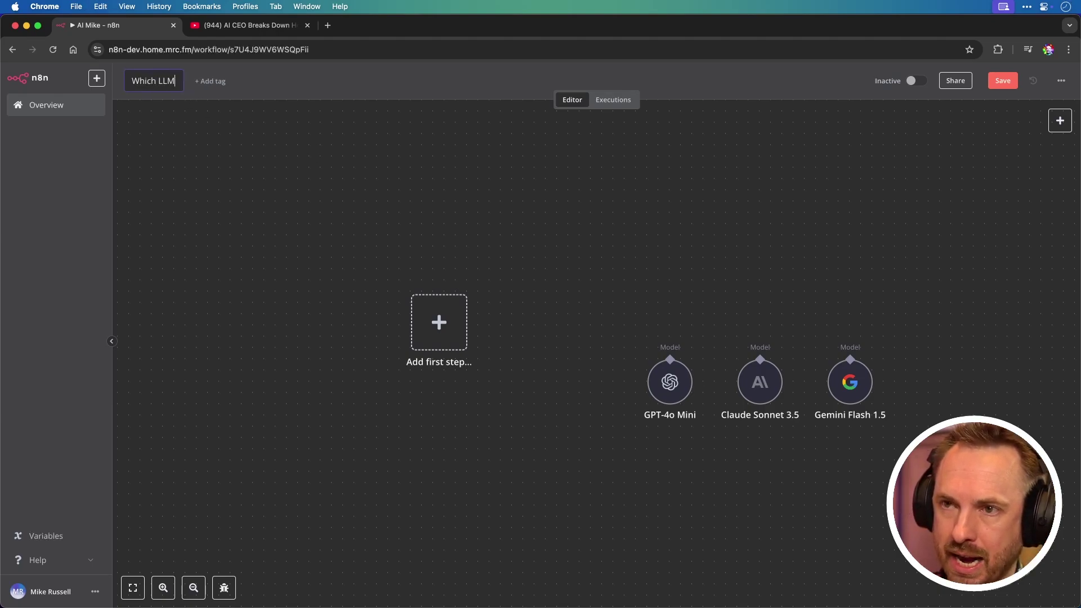
text(?)
key(Return)
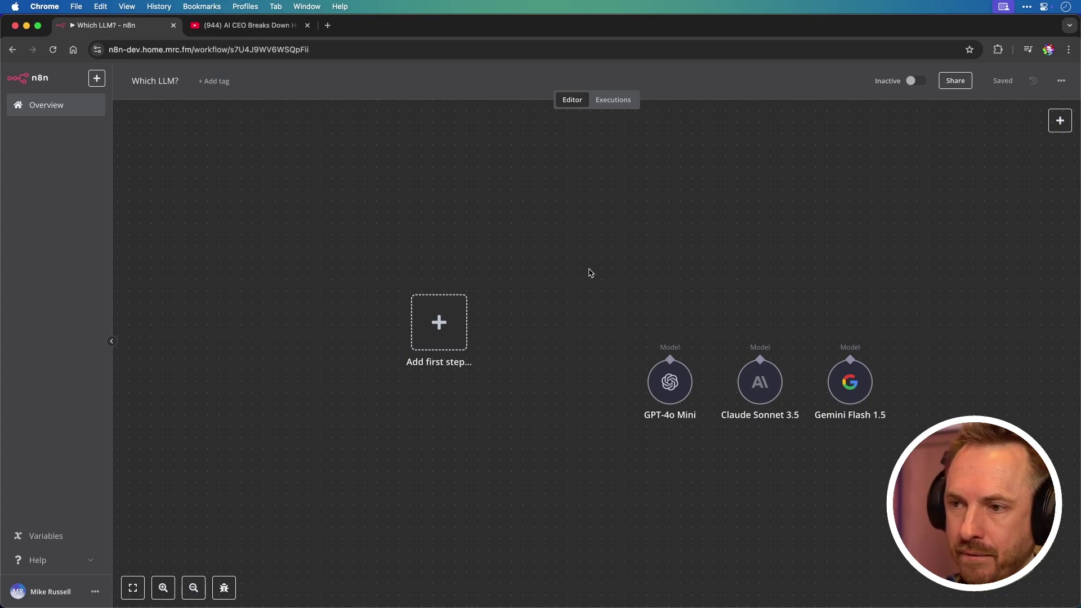
Add a 'When chat message received' trigger as the workflow's starting node.
key(Tab)
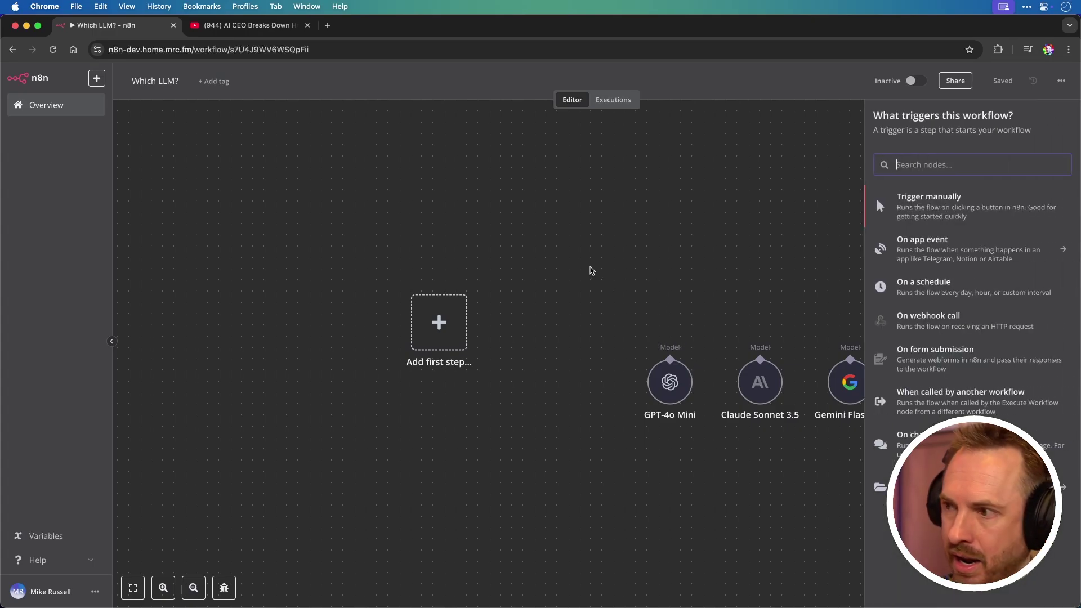
text(chat)
key(Return)
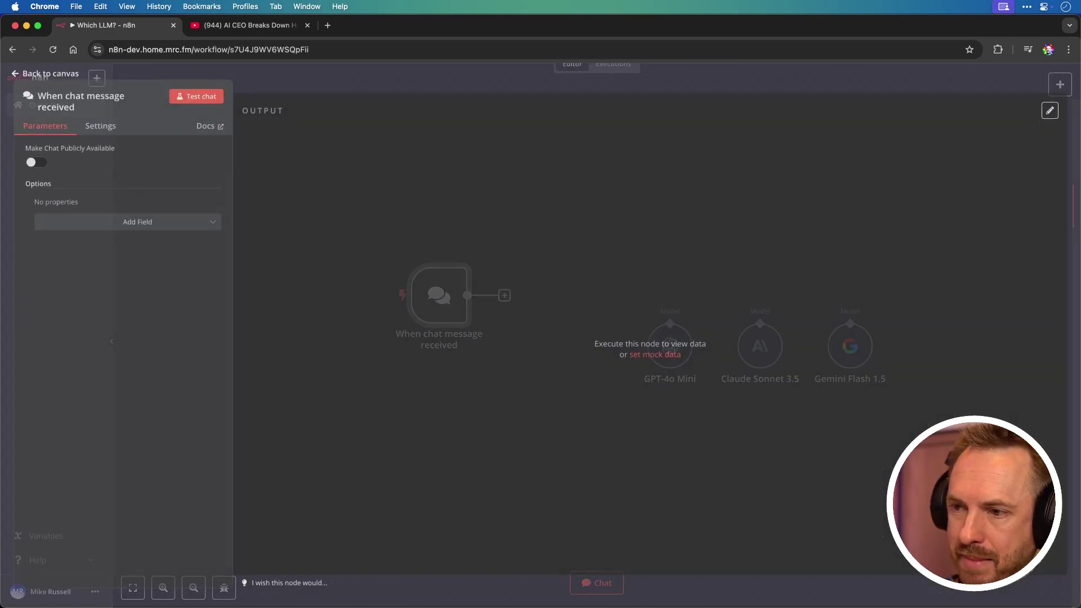
click(16, 76)
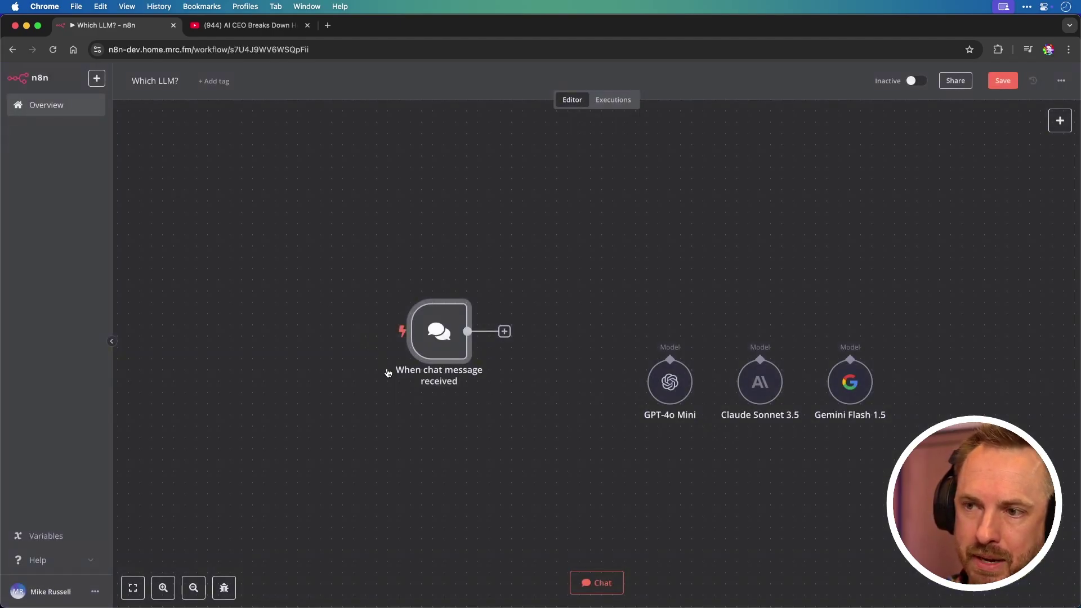
Attach an Advanced AI Basic LLM Chain node after the chat trigger.
click(504, 331)
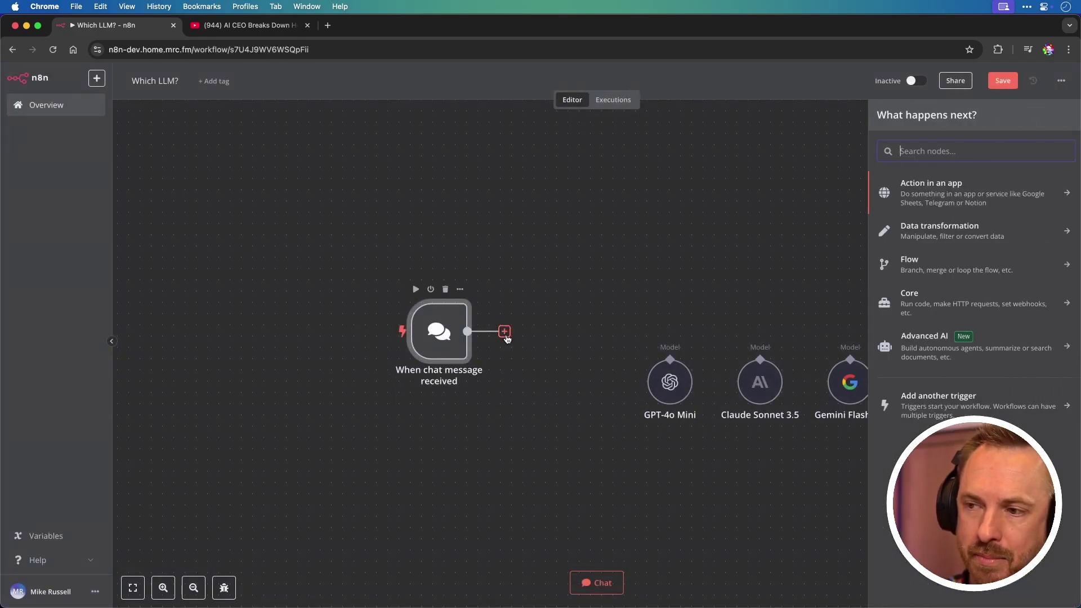
click(983, 357)
click(954, 350)
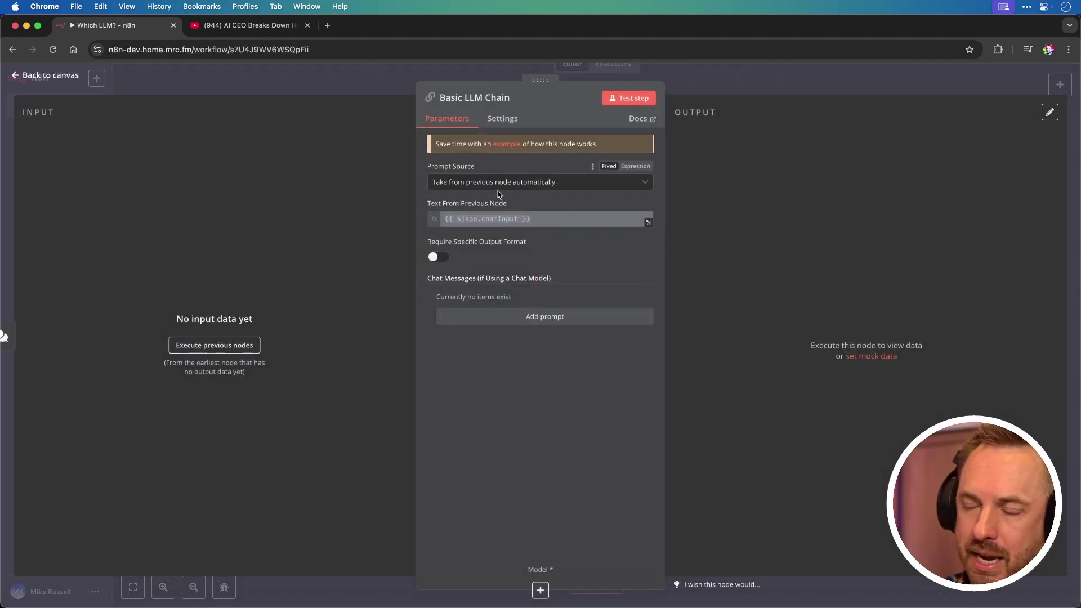
Place GPT-4o Mini, Claude Sonnet 3.5 and Gemini Flash 1.5 beneath the chain, linking GPT-4o Mini as Model.
click(24, 69)
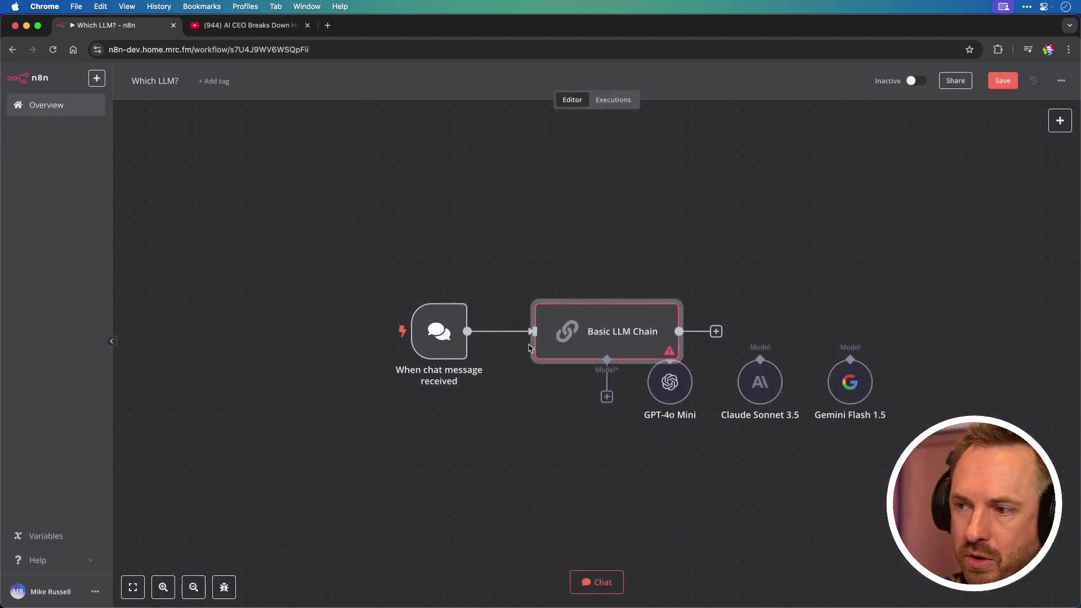
drag(659, 401, 535, 442)
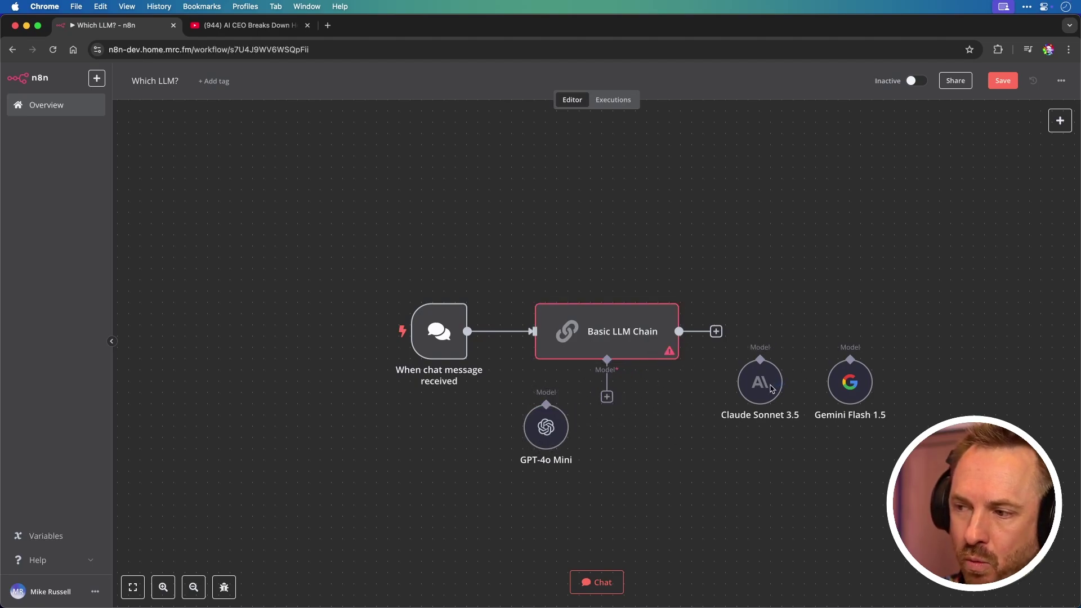
drag(761, 404, 627, 472)
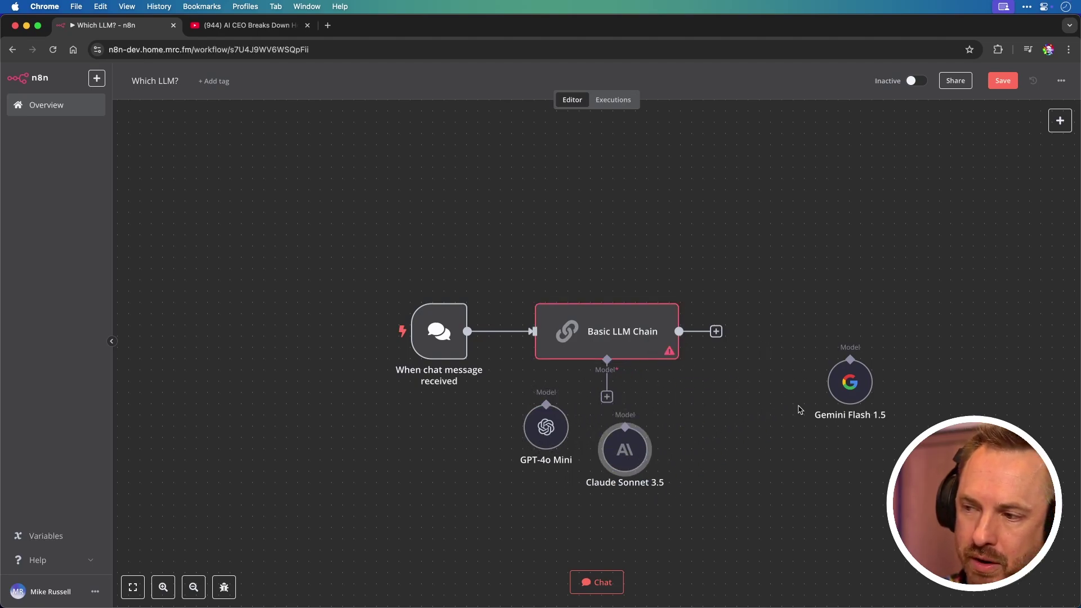
drag(834, 395, 688, 439)
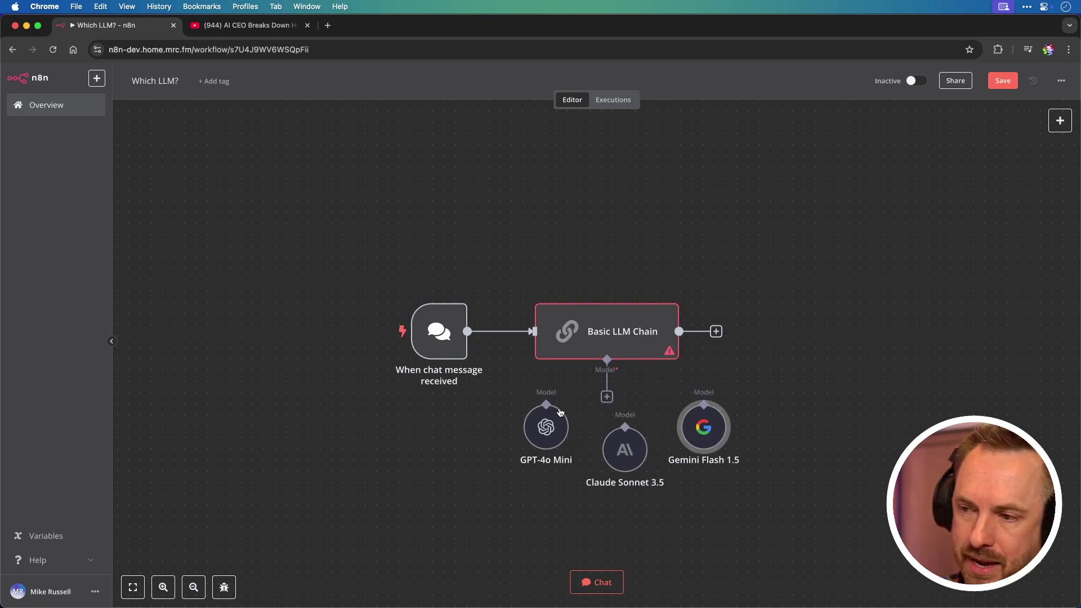
drag(546, 404, 607, 383)
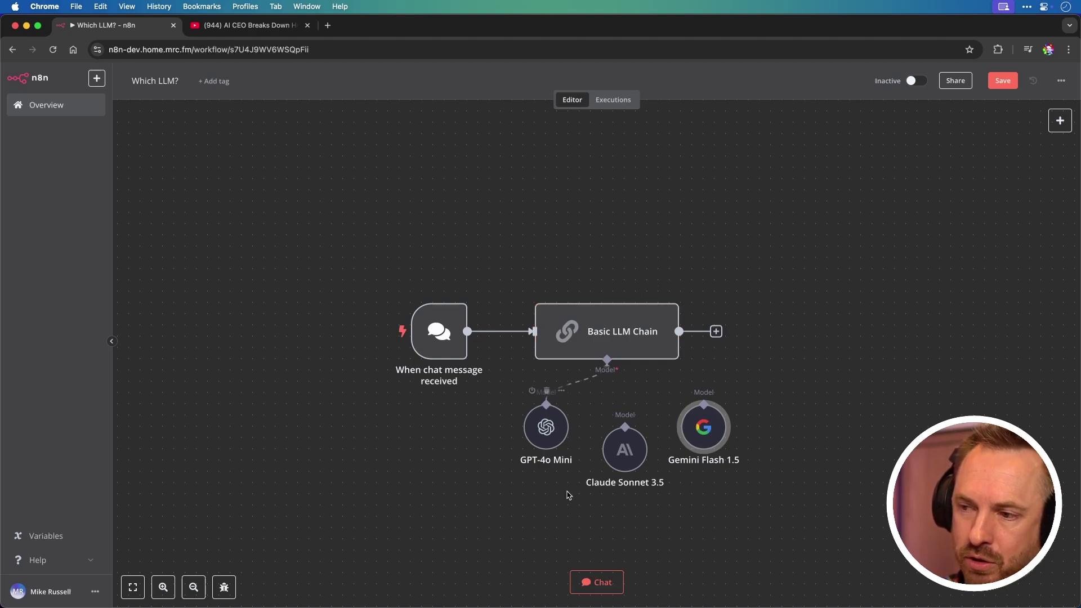
Open a larger chat panel and send 'hello' to test the chain with GPT-4o Mini.
click(594, 586)
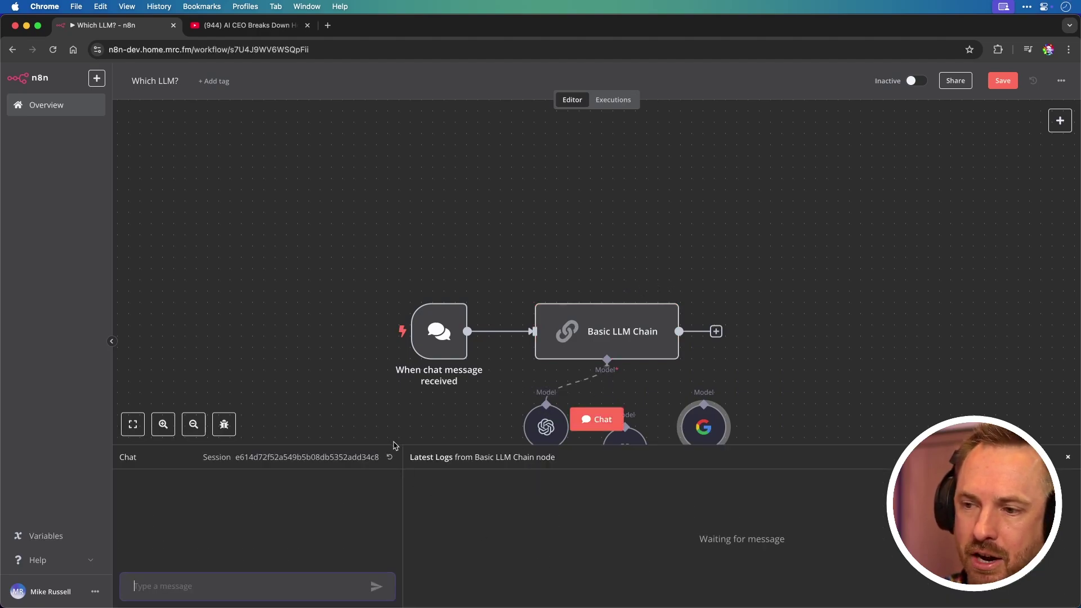
drag(393, 447, 356, 226)
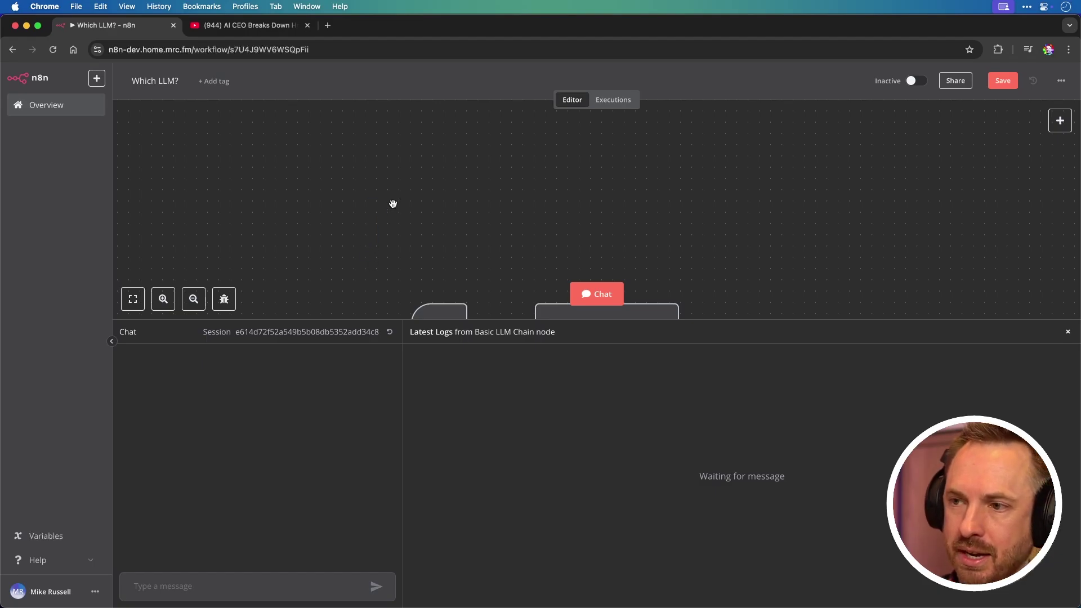
scroll(370, 233, down, 5)
scroll(370, 234, up, 3)
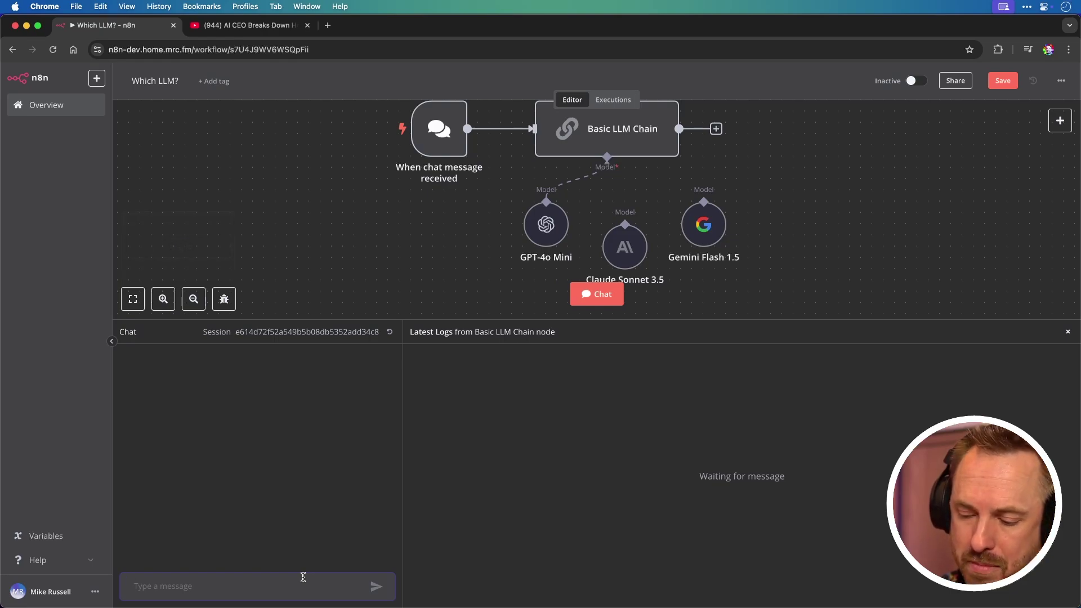
text(hello)
key(Return)
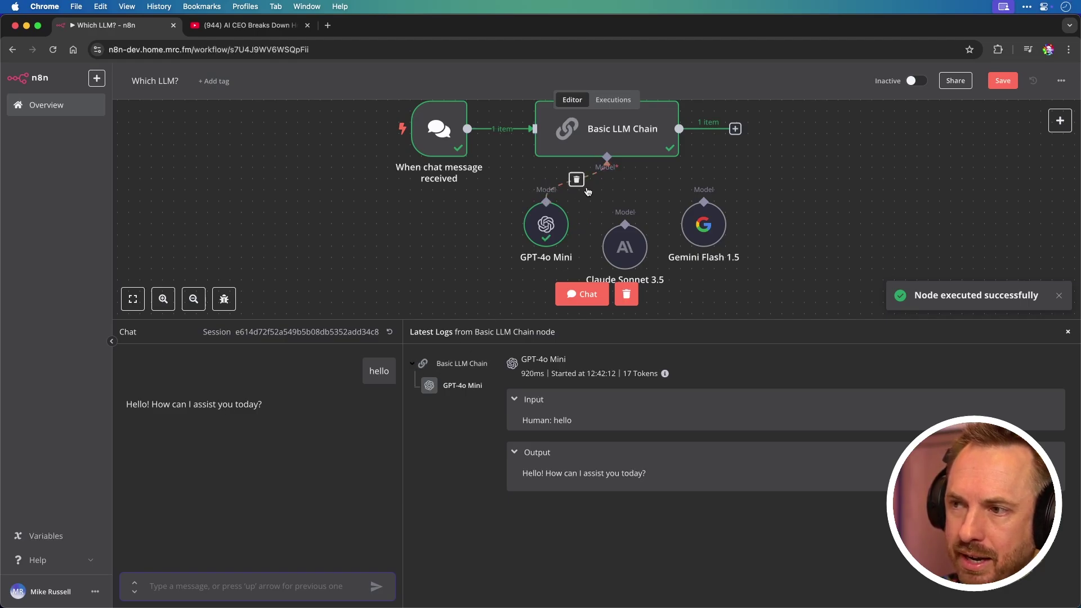
Swap GPT-4o Mini for Claude Sonnet 3.5 as the model and send 'You good?'.
click(582, 179)
drag(610, 159, 625, 224)
click(299, 586)
text(You good?)
key(Return)
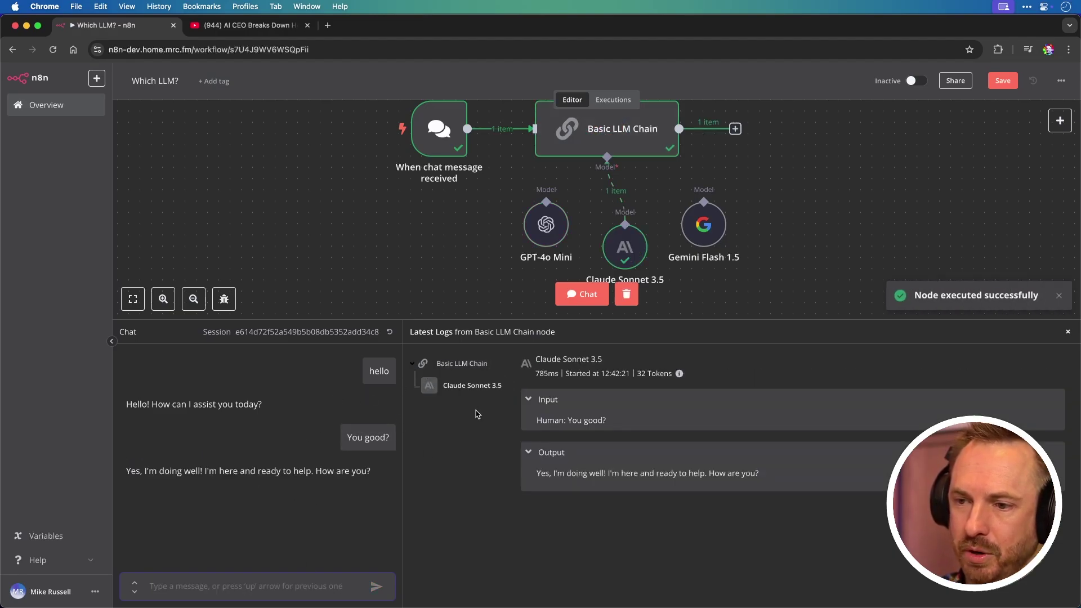
Replace Claude Sonnet 3.5 with Gemini Flash 1.5 as the chain's model, then go to the YouTube tab.
click(620, 198)
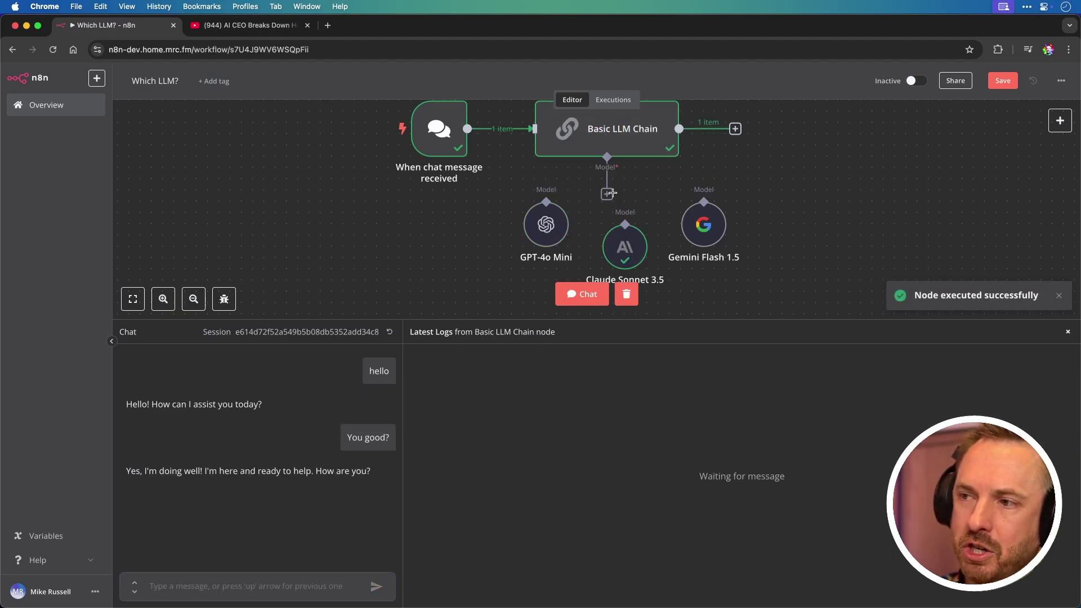
drag(611, 193, 688, 222)
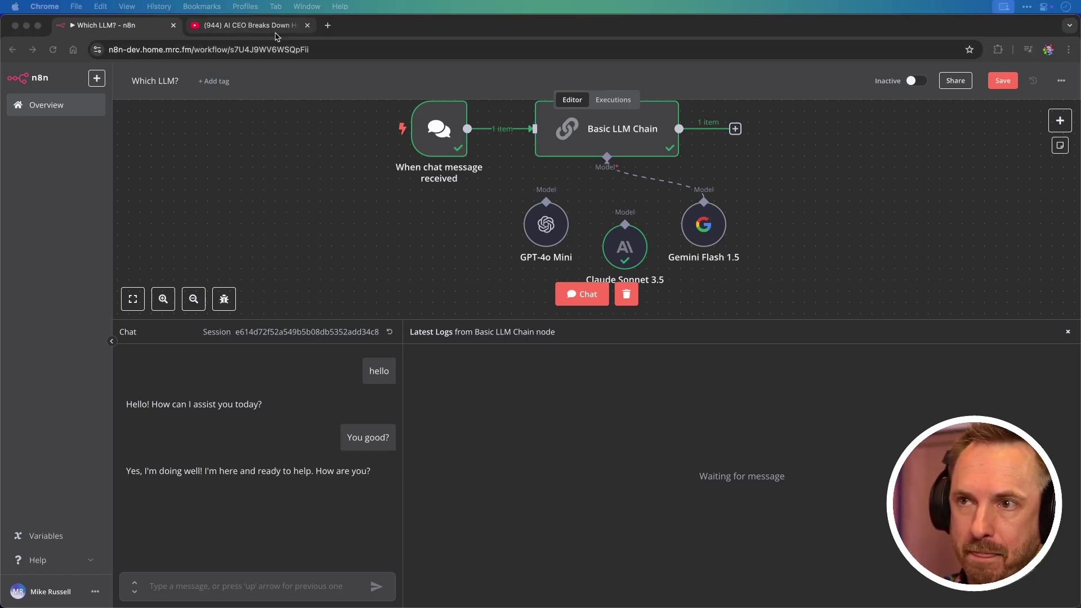
click(245, 27)
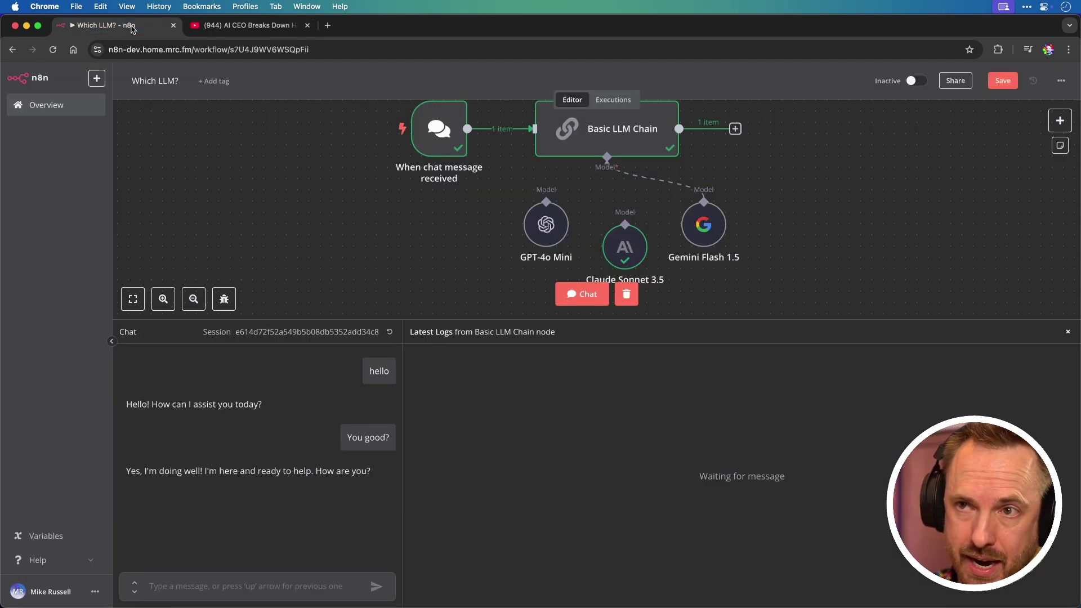
click(107, 26)
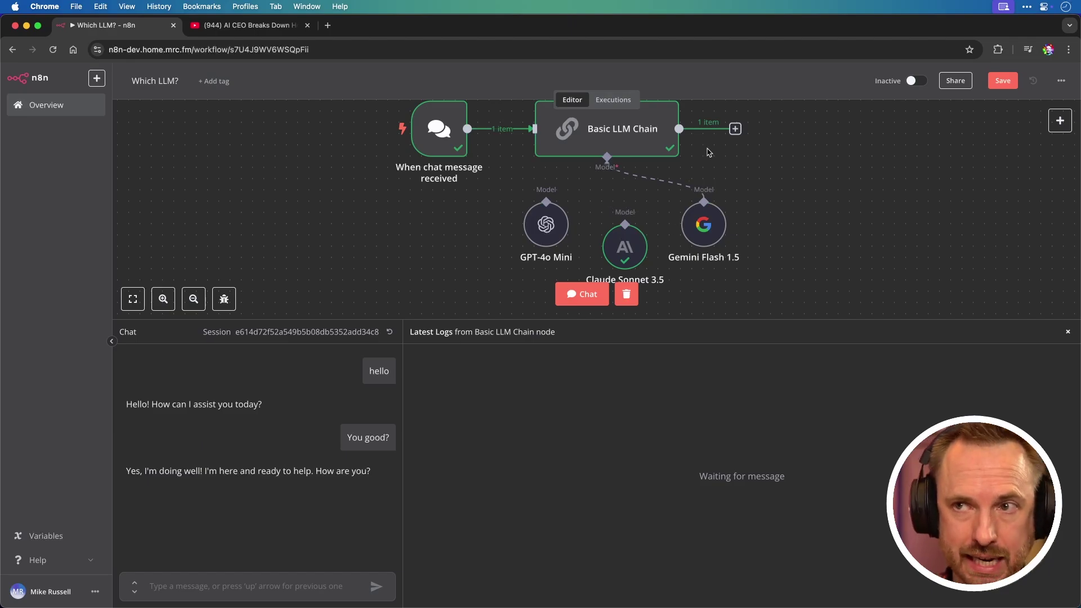
Expand the AI CEO interview's description and show its transcript.
click(270, 25)
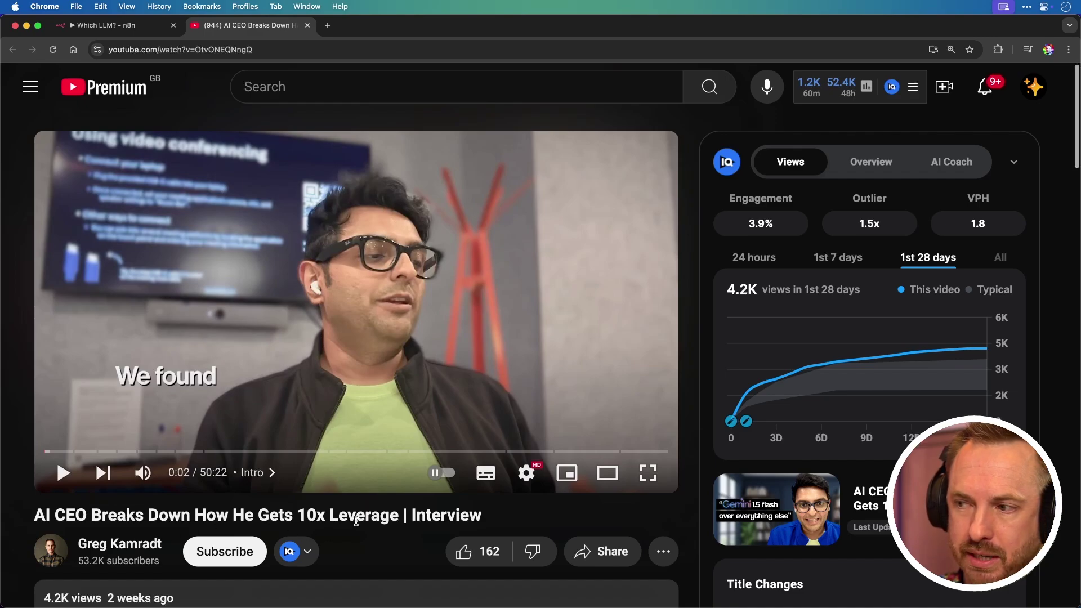
scroll(355, 521, down, 5)
click(222, 507)
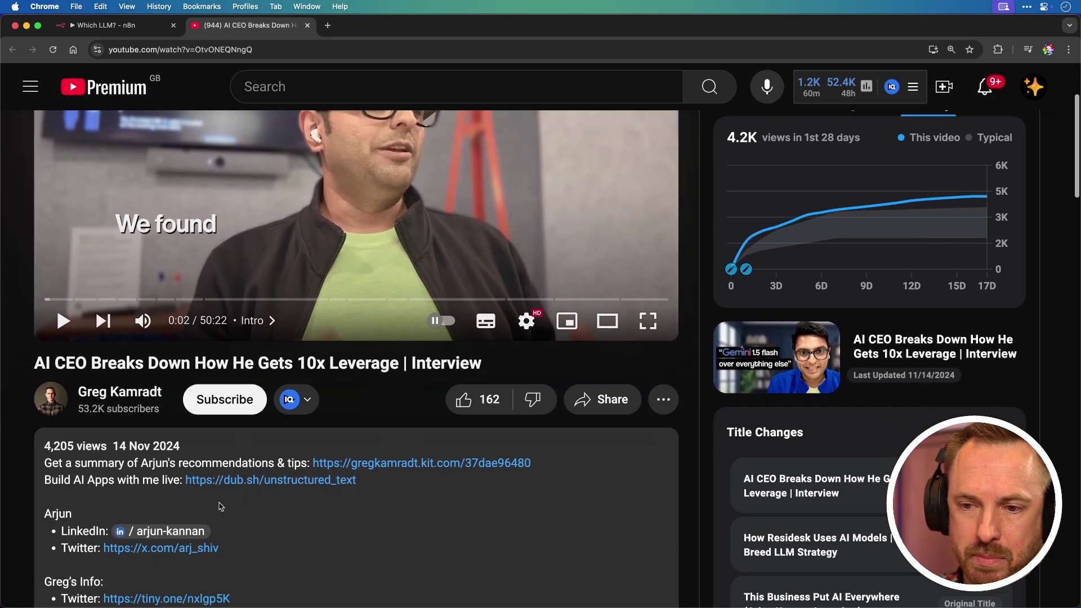
scroll(220, 505, down, 10)
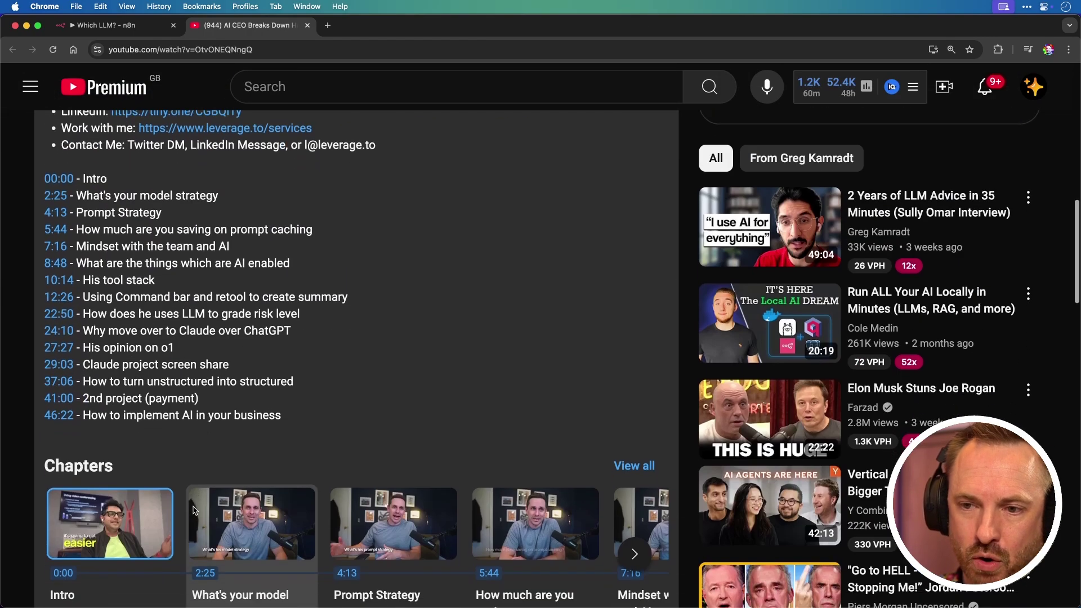
scroll(194, 510, down, 2)
click(97, 573)
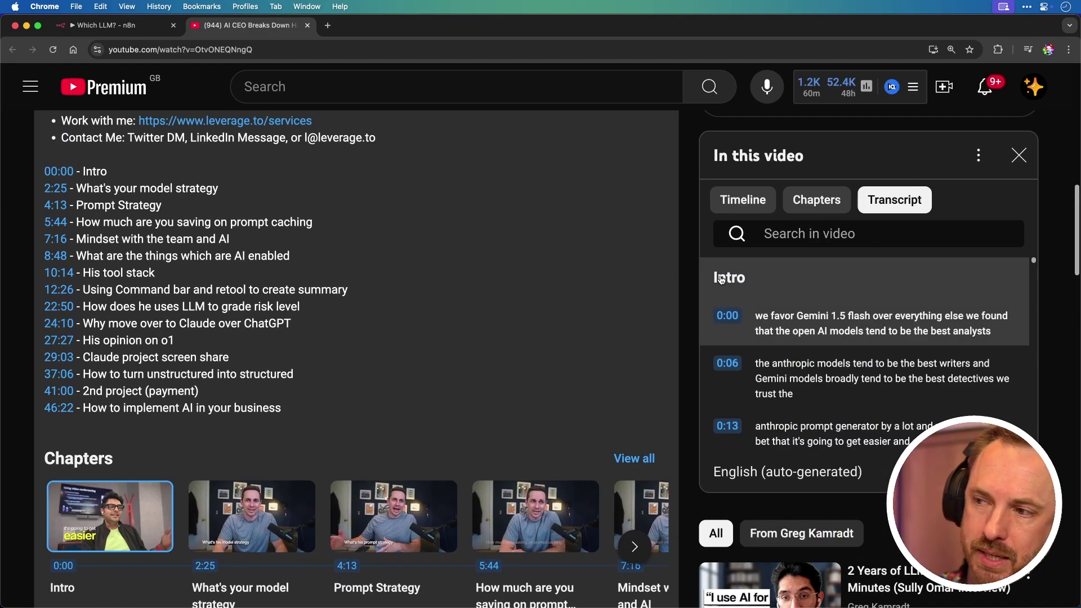
Select the transcript from Intro to the last line, copy it, and return to n8n.
drag(715, 278, 895, 406)
click(896, 407)
key(End)
shift+click(897, 415)
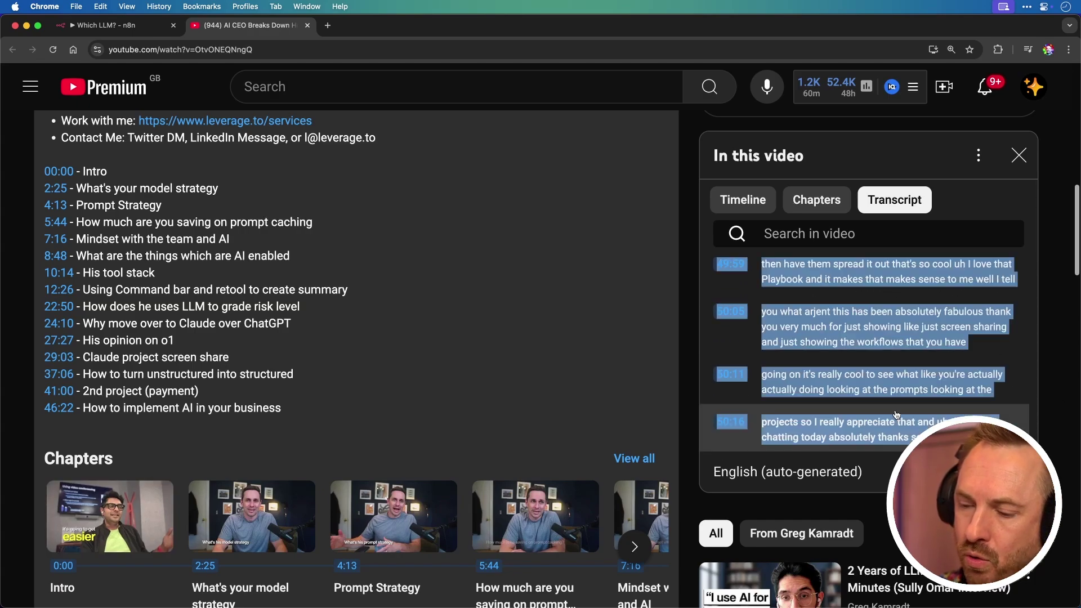
key(super+c)
click(141, 31)
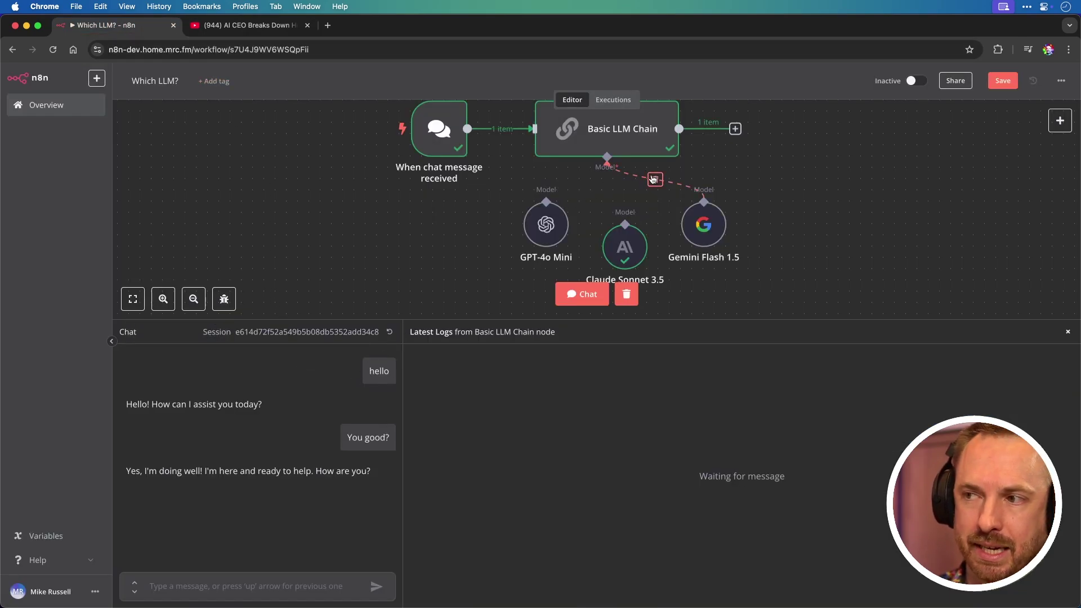
Relink GPT-4o Mini as the chain's model and draft 'summarise this:' followed by the pasted transcript.
click(654, 179)
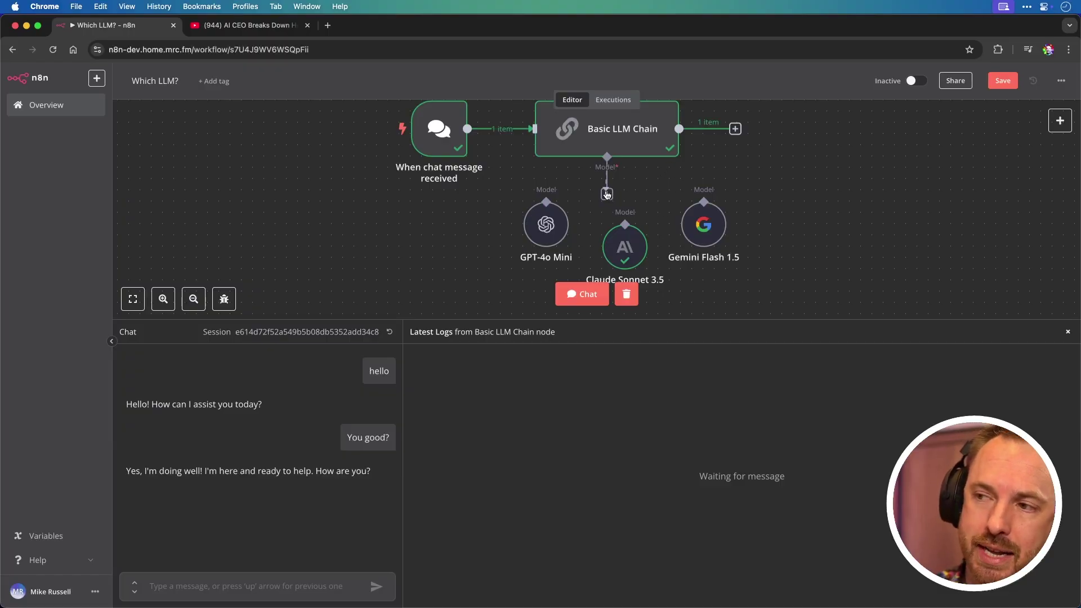
drag(607, 194, 547, 202)
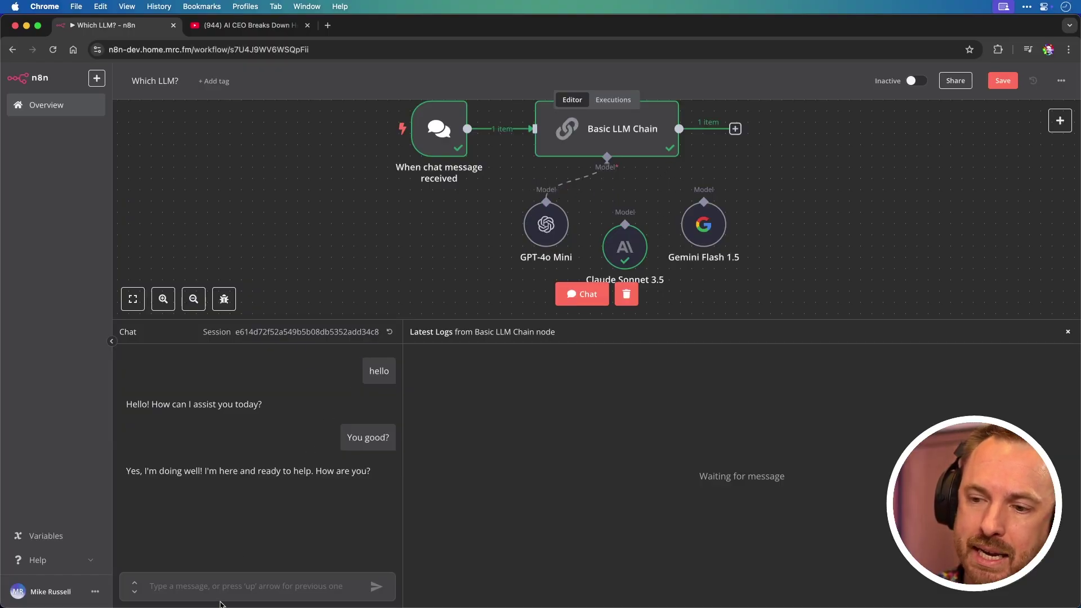
text(summarise t)
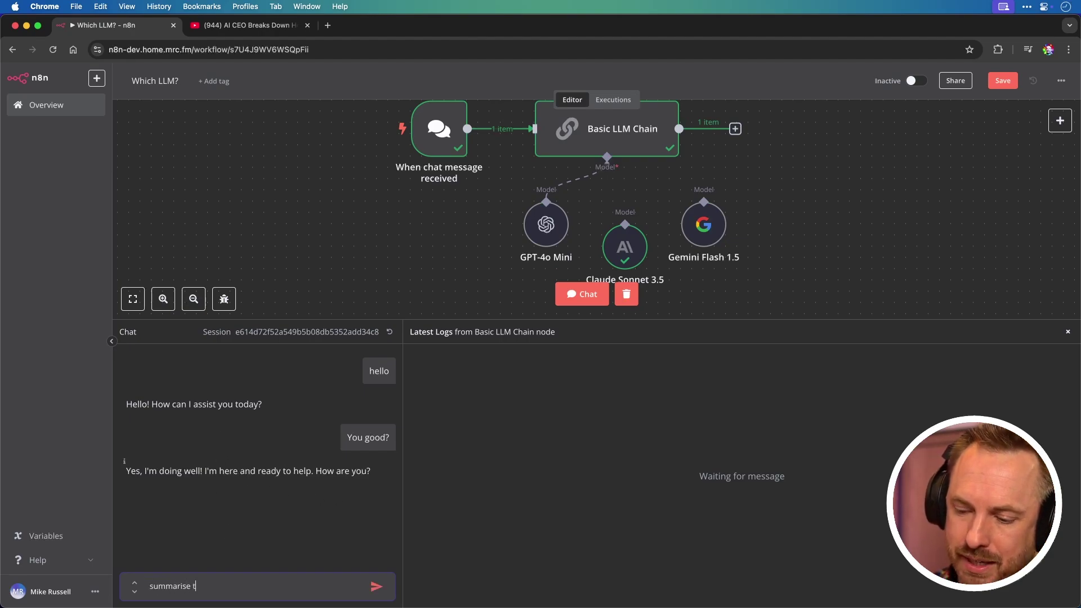
text(his:)
key(super+v)
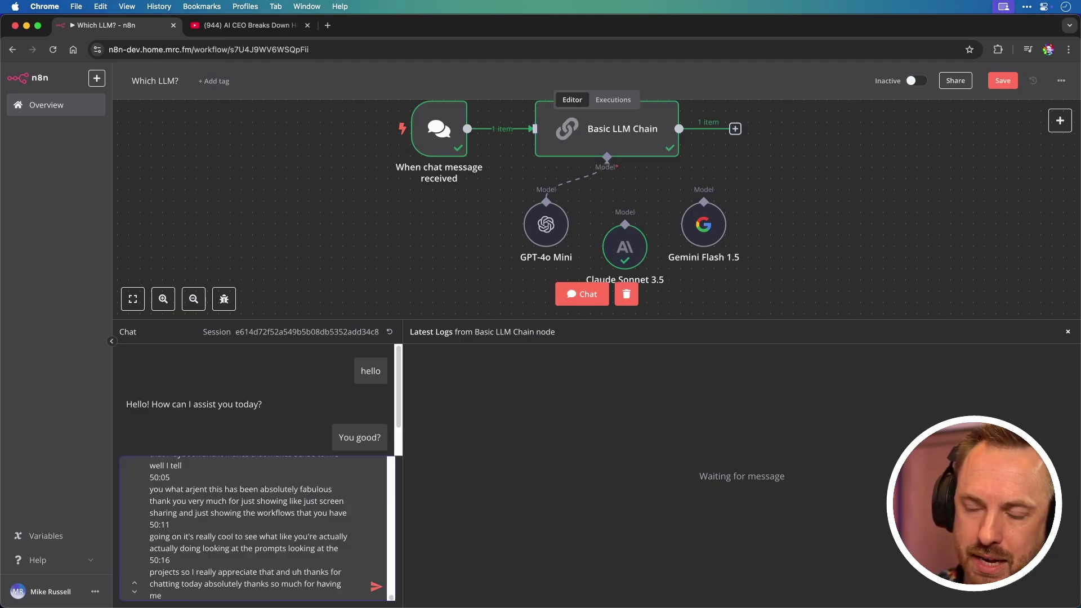
Add 'in a paragraph and give chapters' to the prompt and select the whole draft.
scroll(371, 498, up, 15)
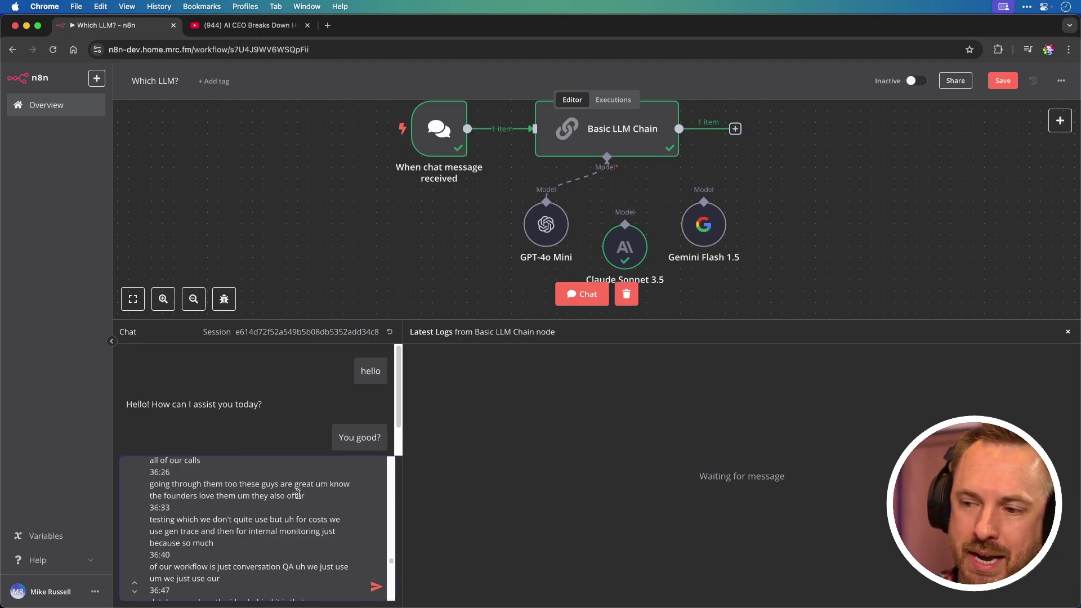
scroll(395, 563, up, 20)
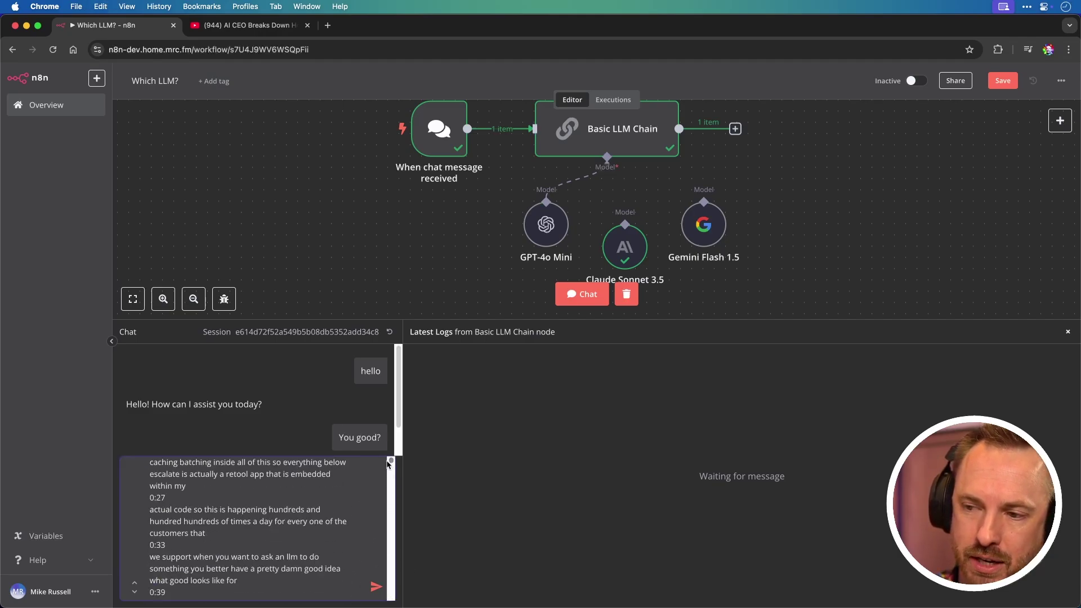
text(an)
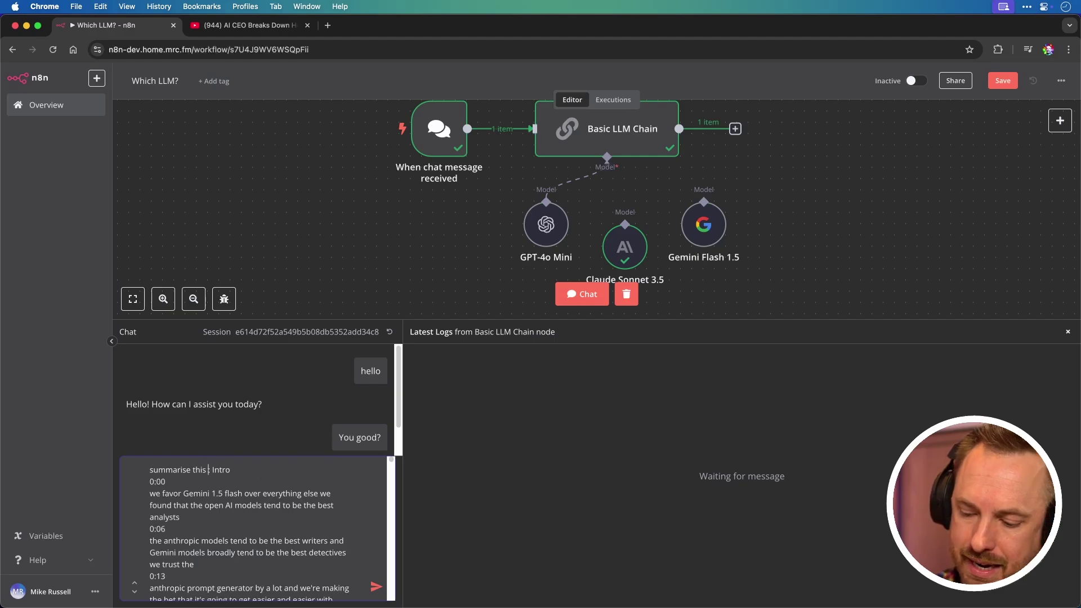
key(BackSpace)
key(BackSpace)
key(BackSpace)
text(in a paragra)
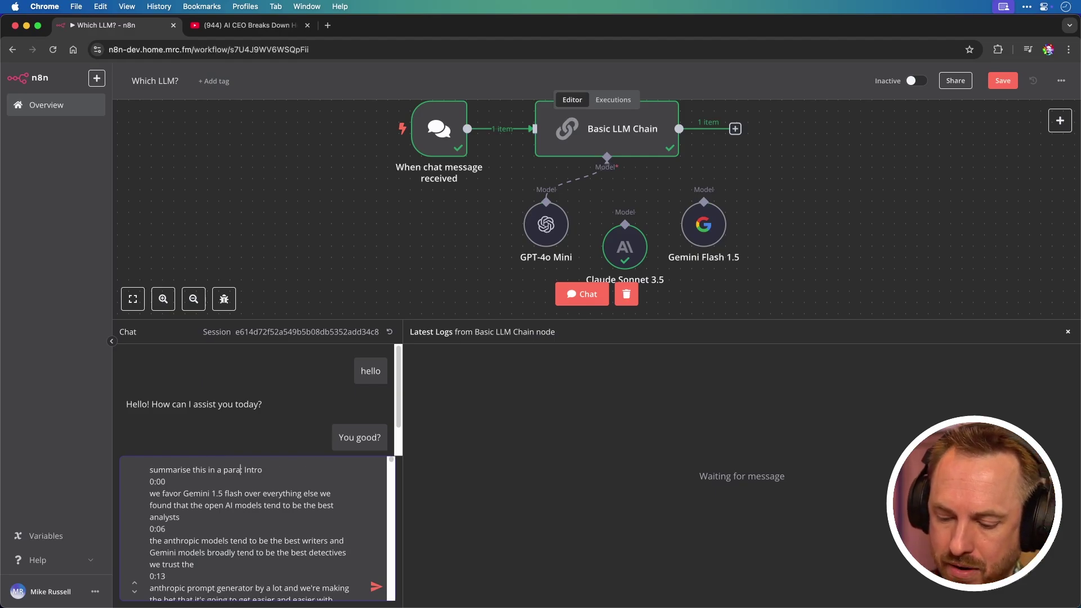
text(ph and give c)
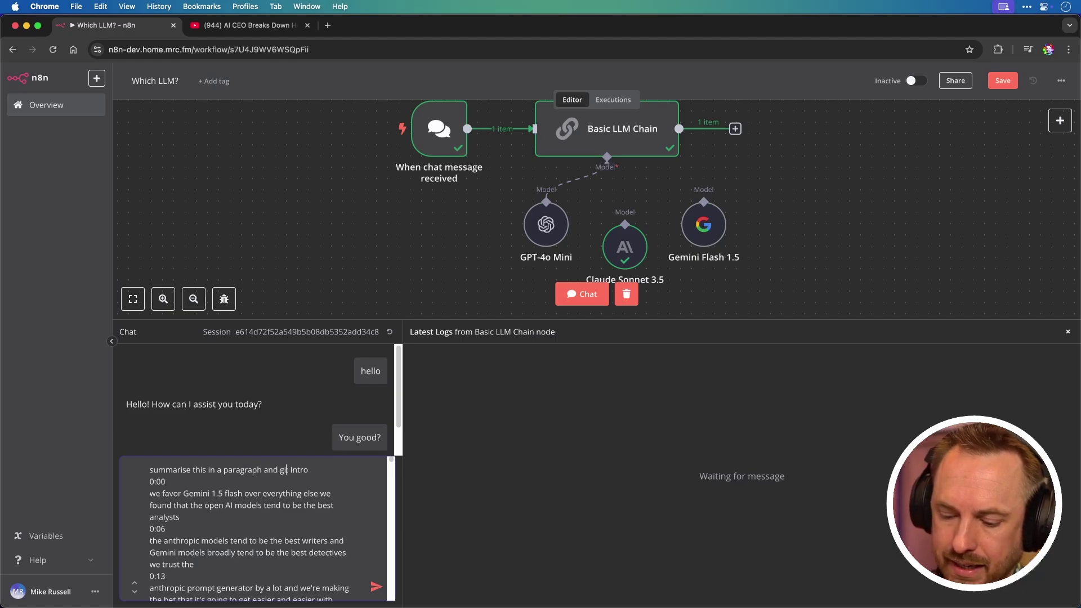
text(hapters:)
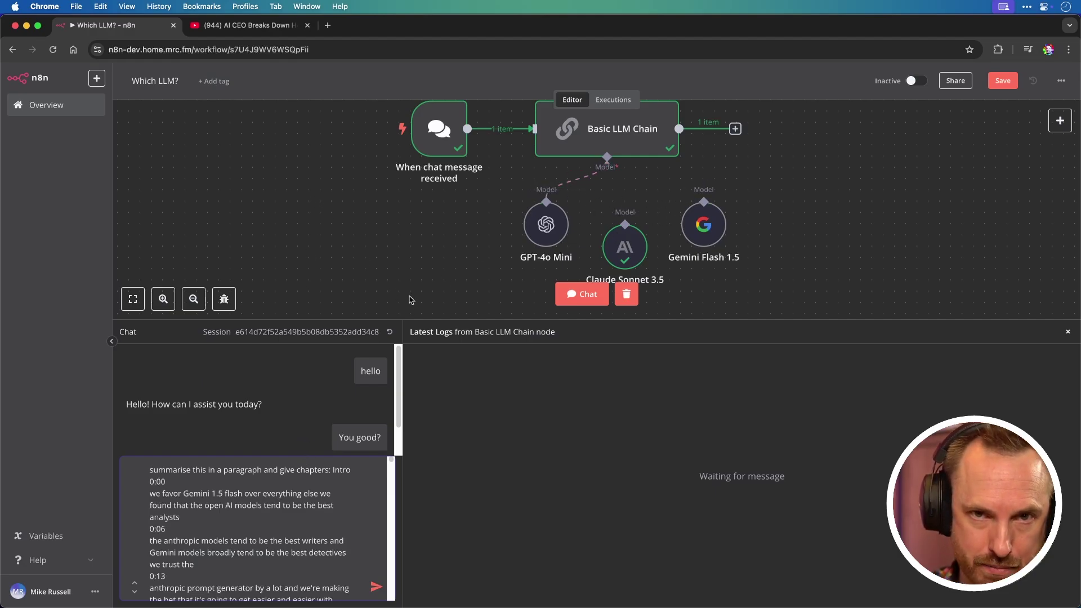
key(super+a)
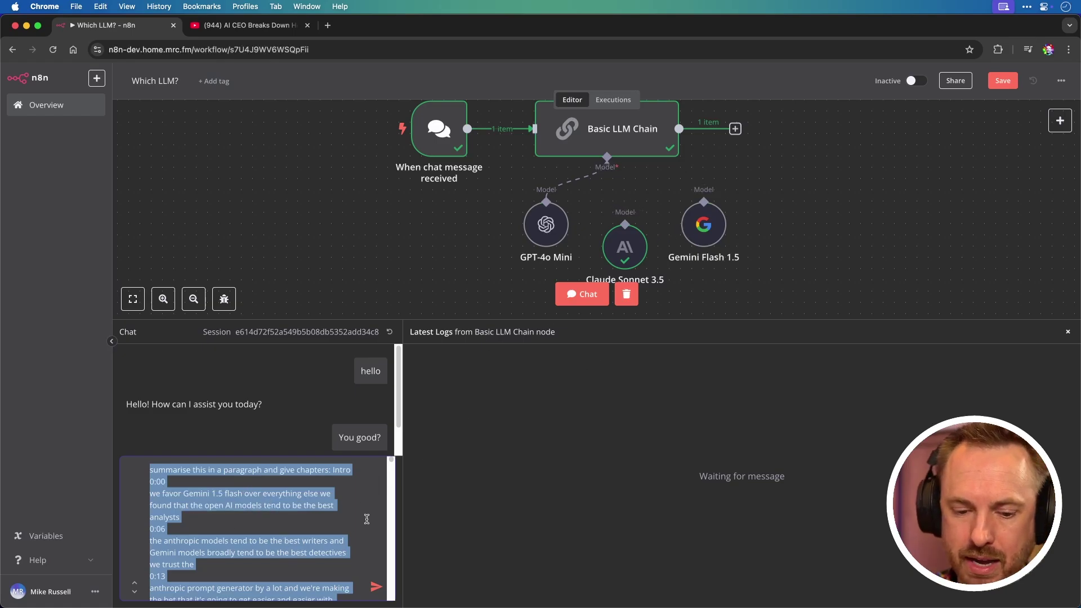
Send the summary request and read GPT-4o Mini's paragraph summary and 17 chapters in a wider chat.
click(375, 587)
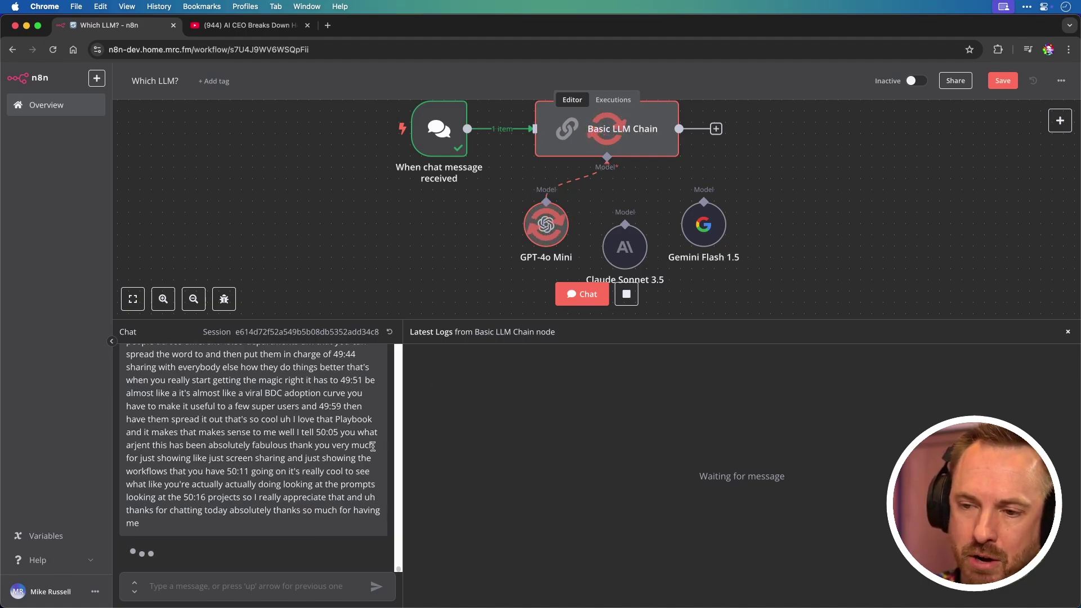
drag(403, 428, 847, 428)
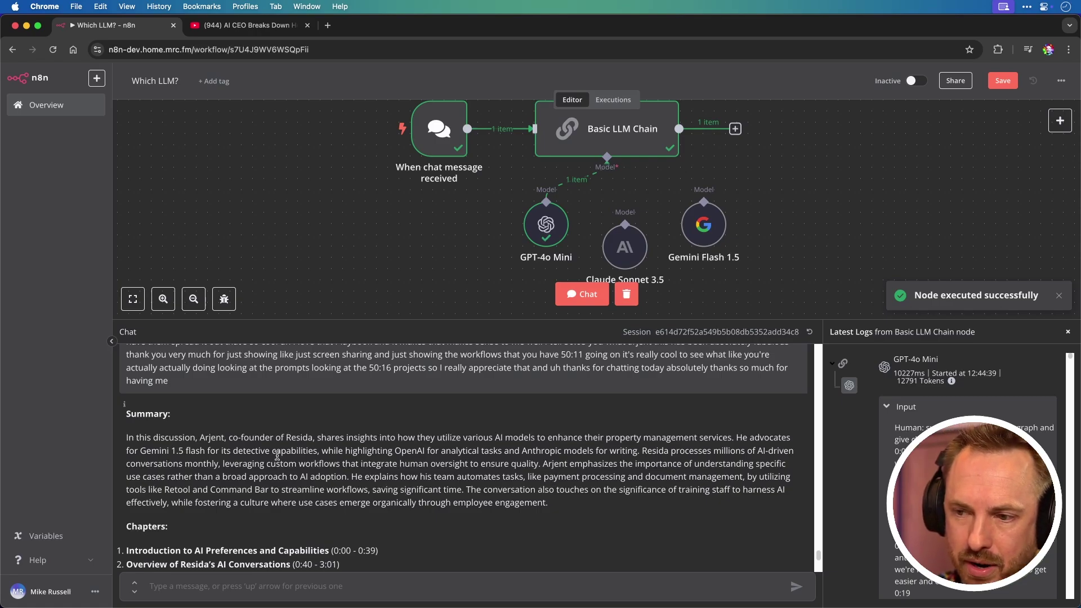
scroll(338, 468, down, 4)
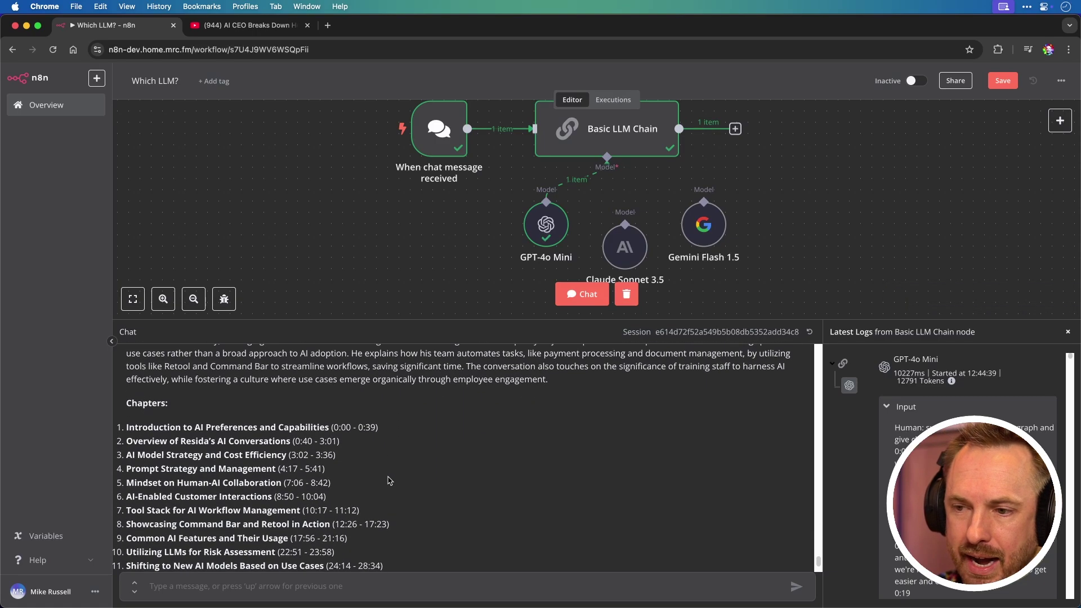
scroll(388, 480, down, 3)
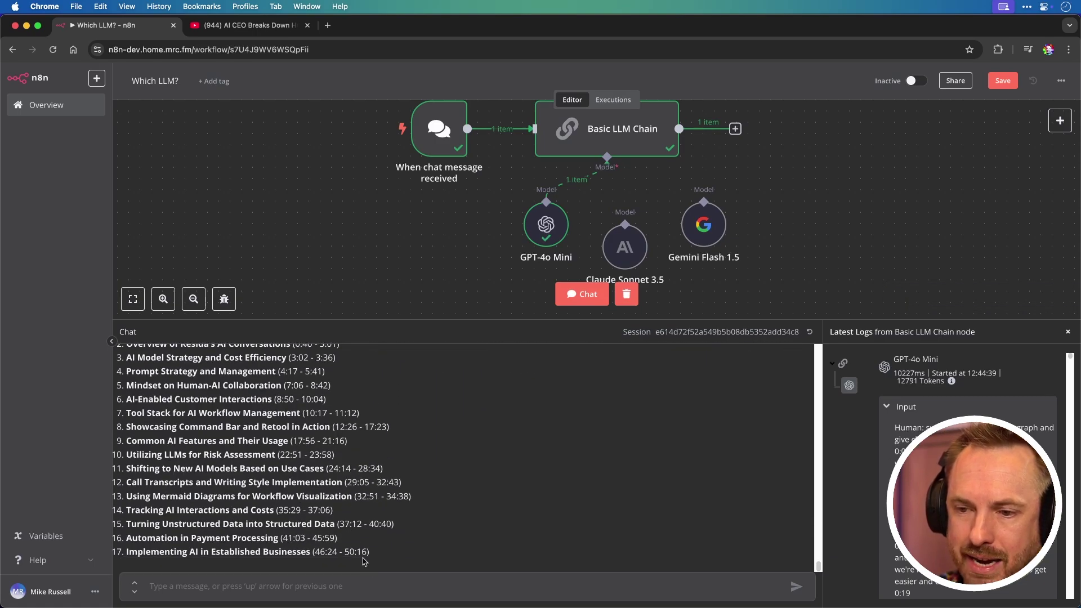
scroll(319, 410, up, 2)
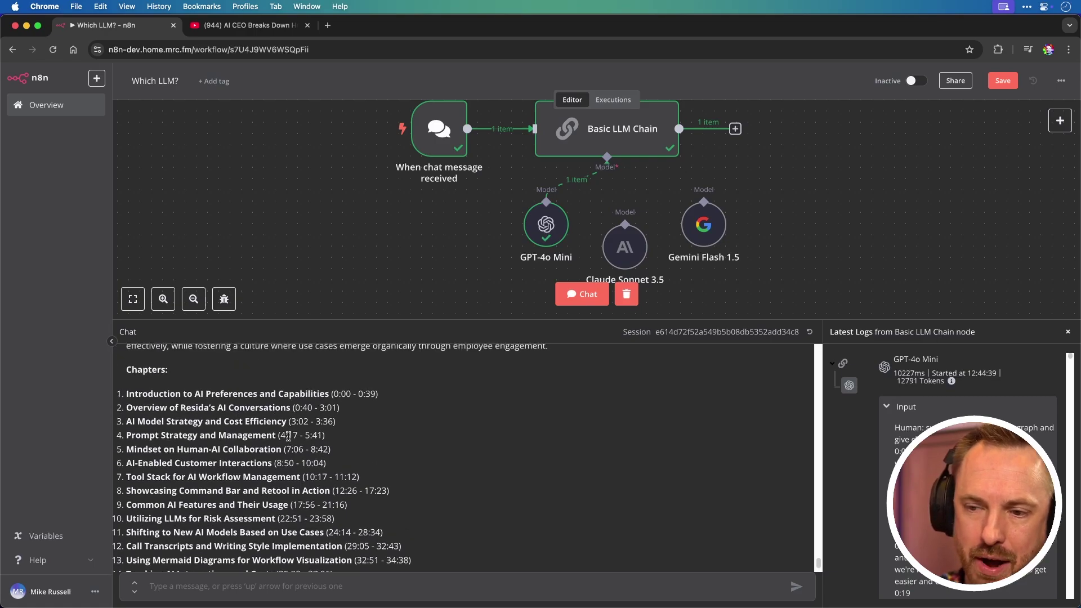
scroll(270, 404, down, 2)
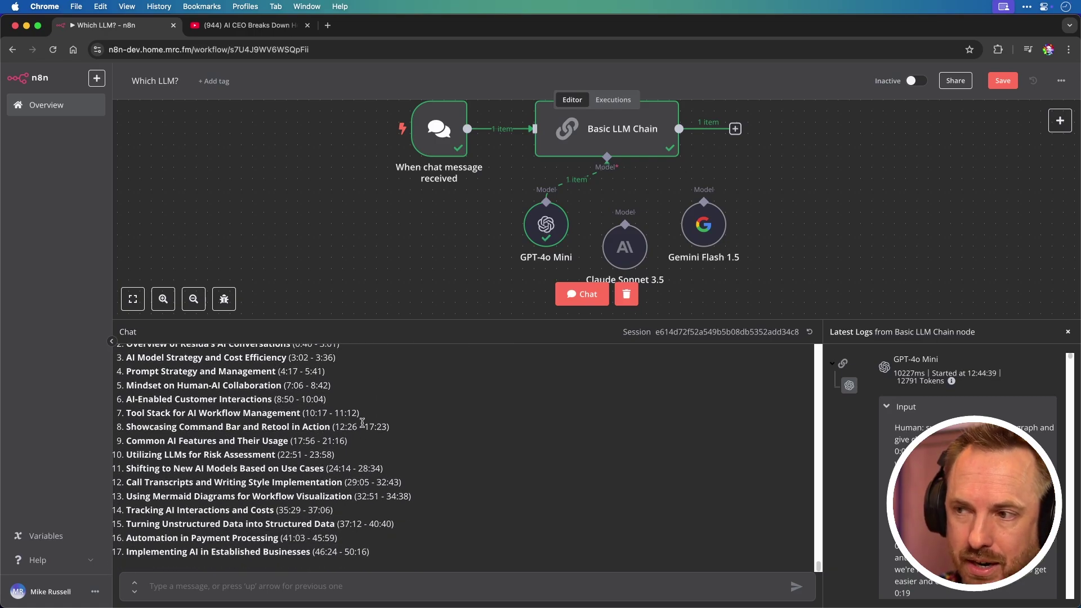
Swap GPT-4o Mini for Claude Sonnet 3.5 as the model and resend the transcript summary prompt.
click(577, 180)
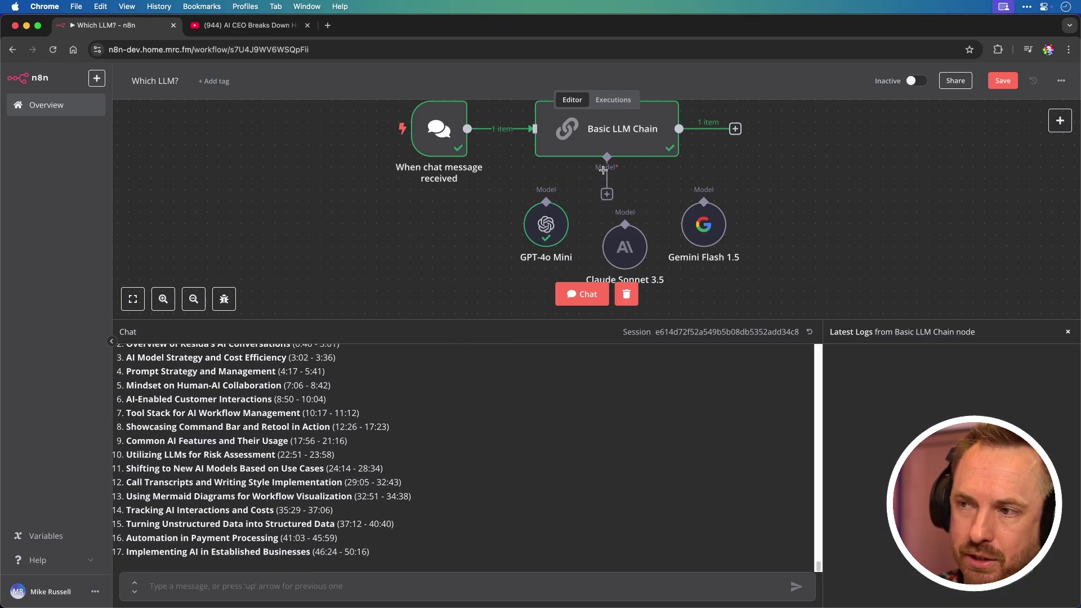
drag(606, 177, 624, 223)
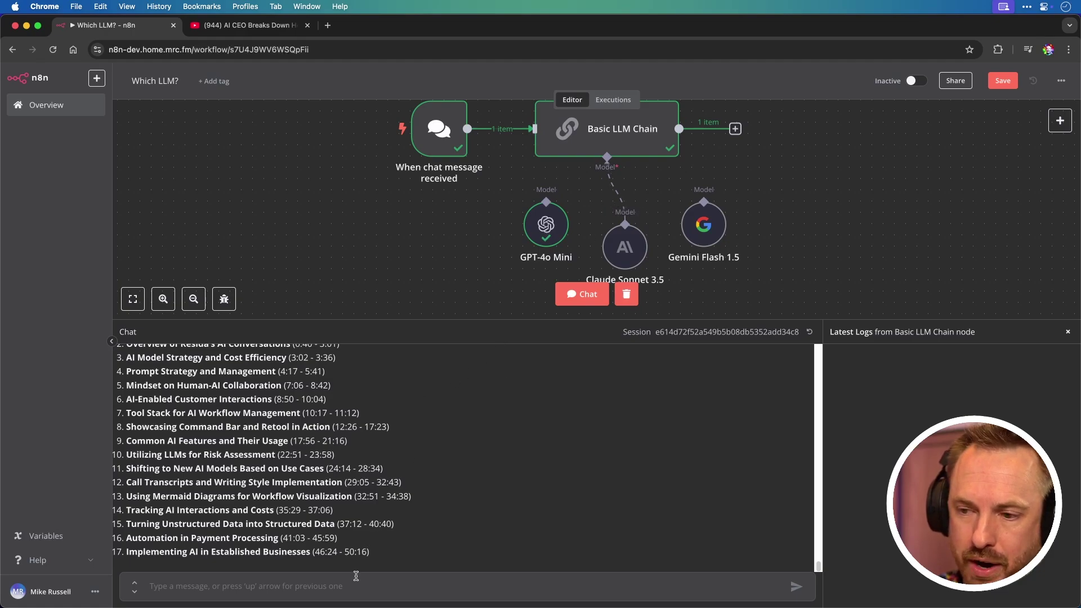
key(Up)
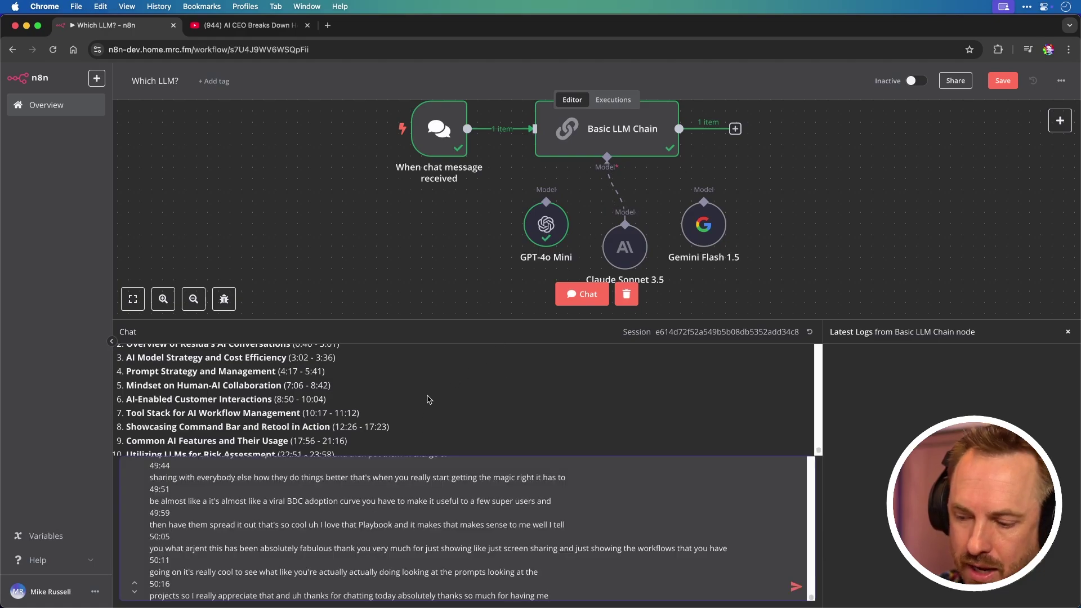
key(Return)
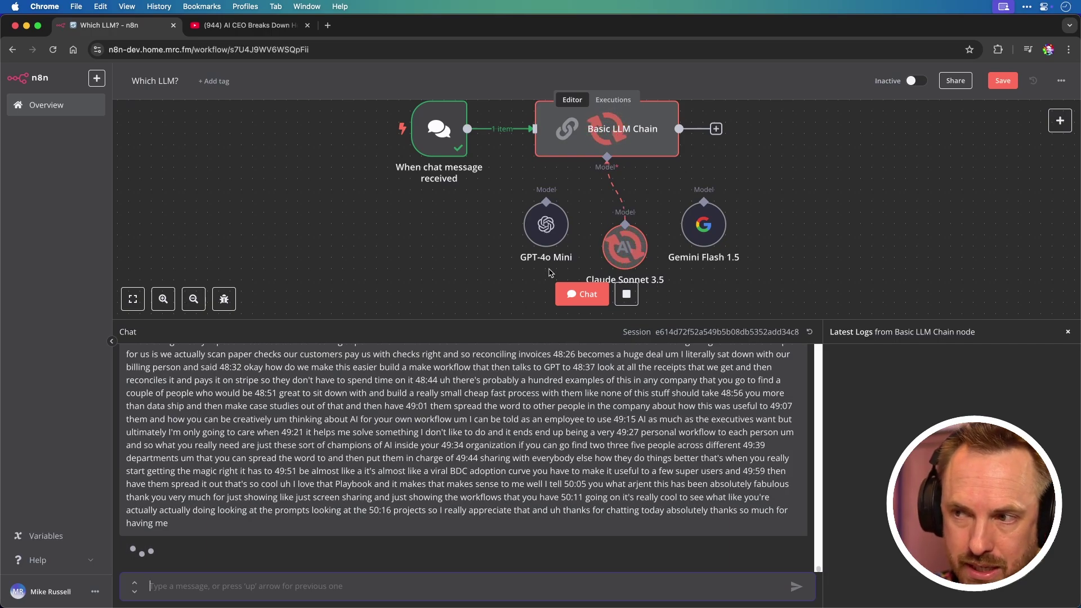
Scroll through Claude's reply: an intro paragraph and five themed chapters.
scroll(484, 403, up, 10)
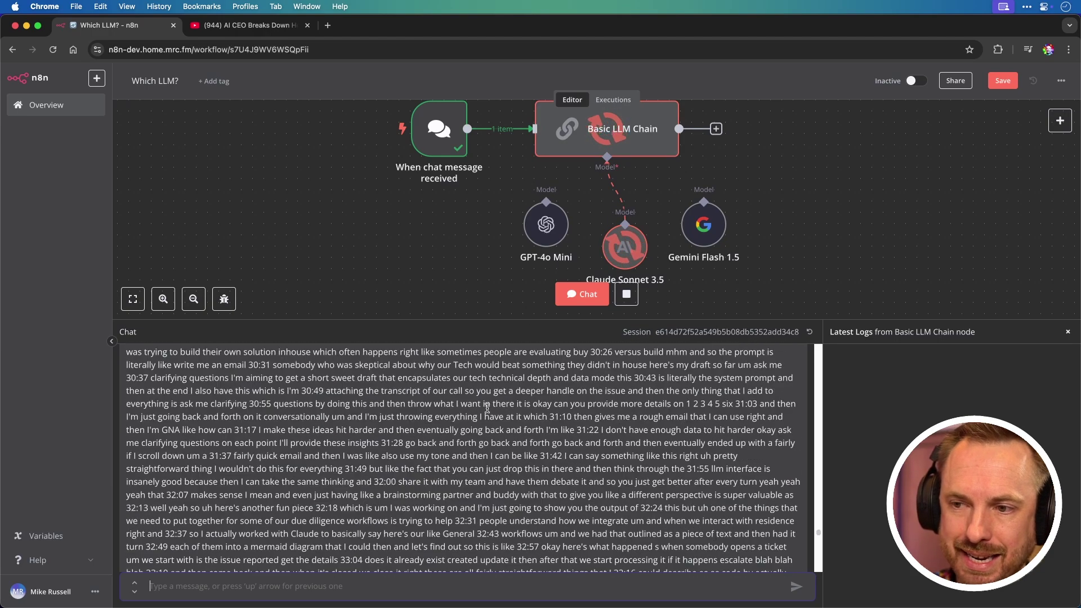
scroll(487, 408, down, 20)
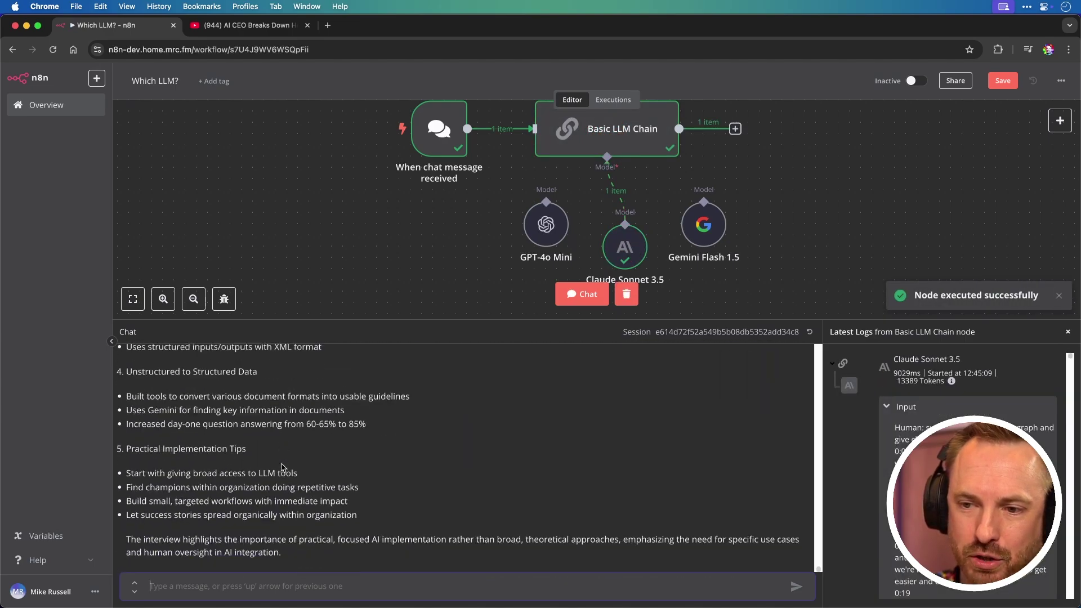
scroll(281, 462, up, 10)
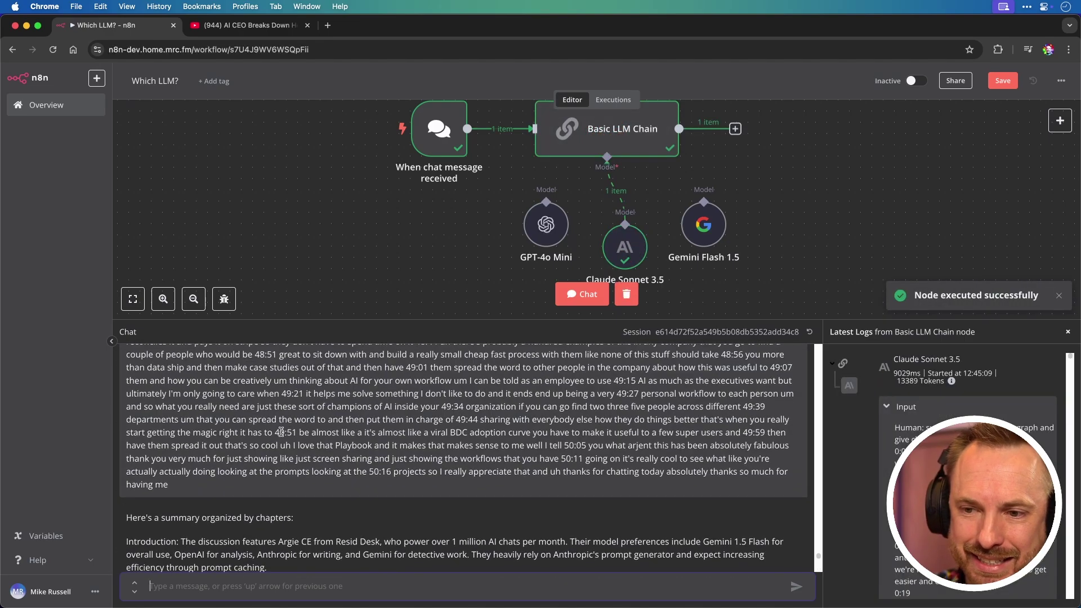
scroll(281, 432, down, 5)
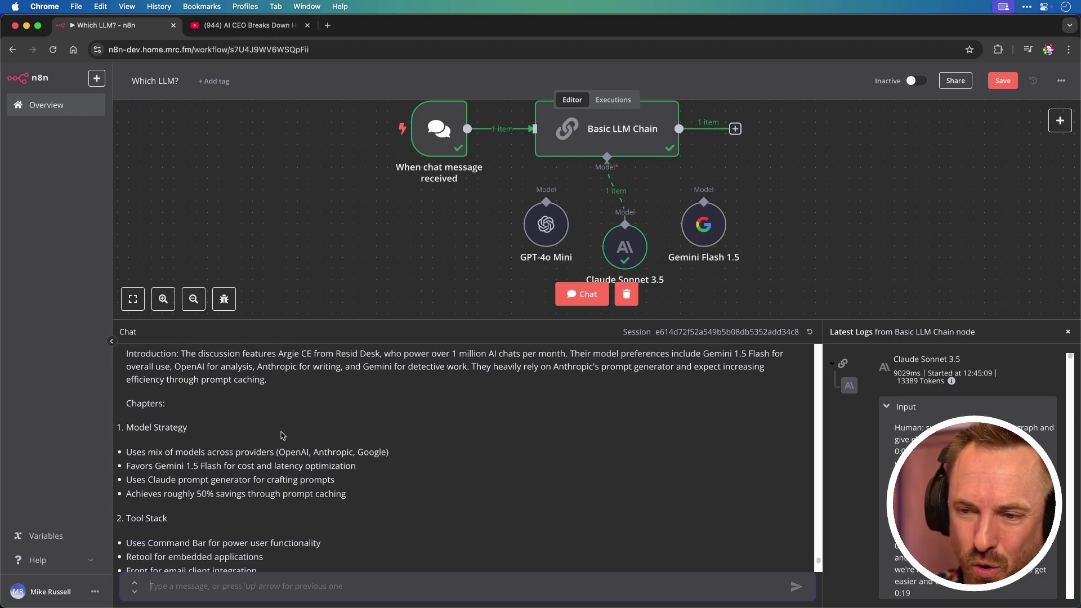
scroll(282, 434, down, 2)
scroll(201, 413, up, 4)
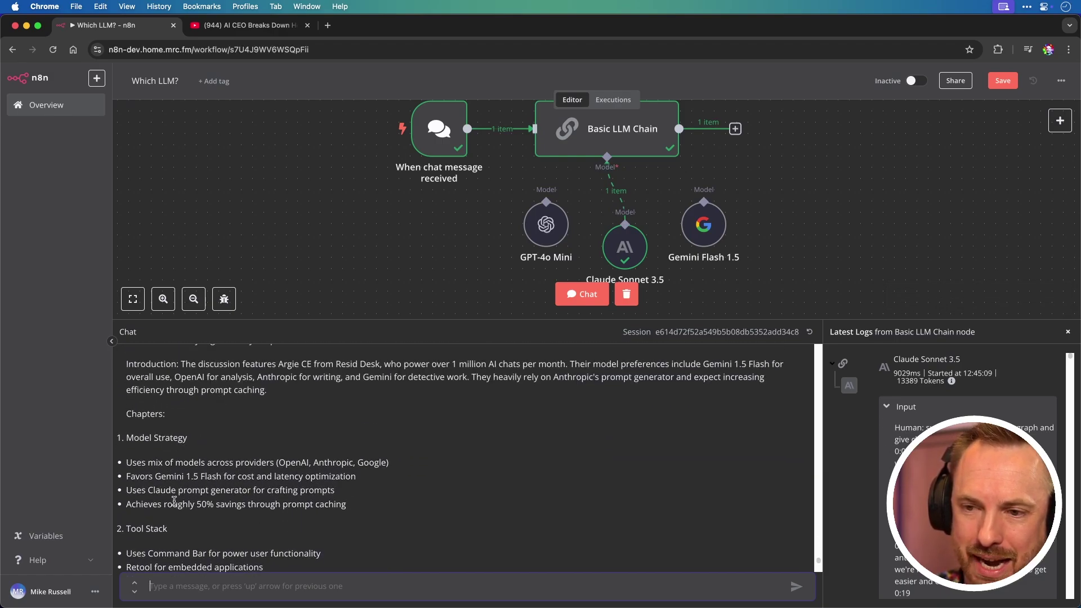
scroll(171, 510, down, 5)
scroll(146, 463, down, 6)
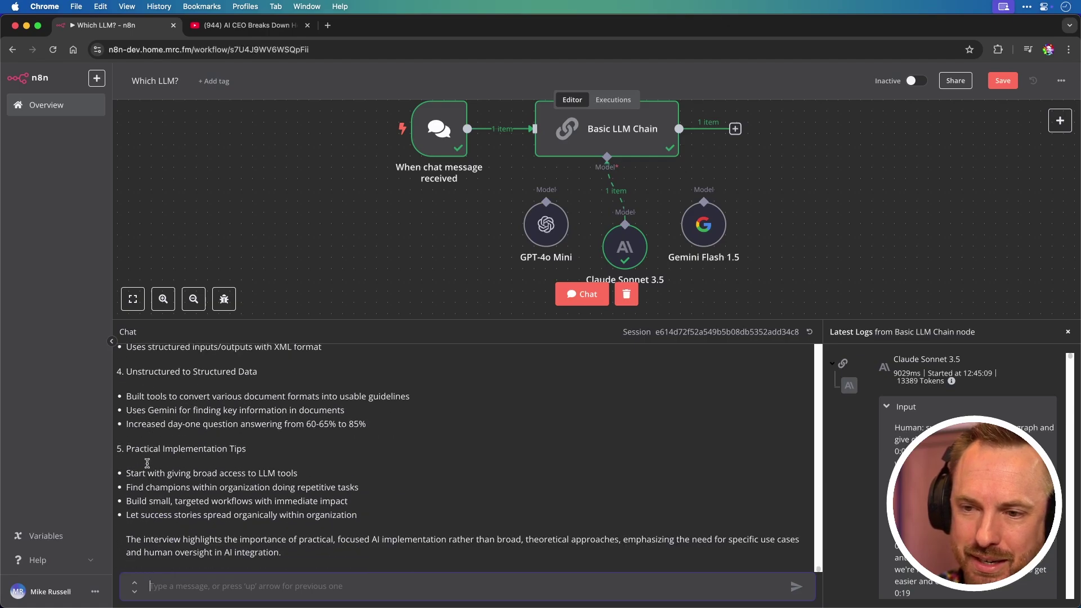
scroll(174, 431, up, 4)
scroll(175, 434, up, 8)
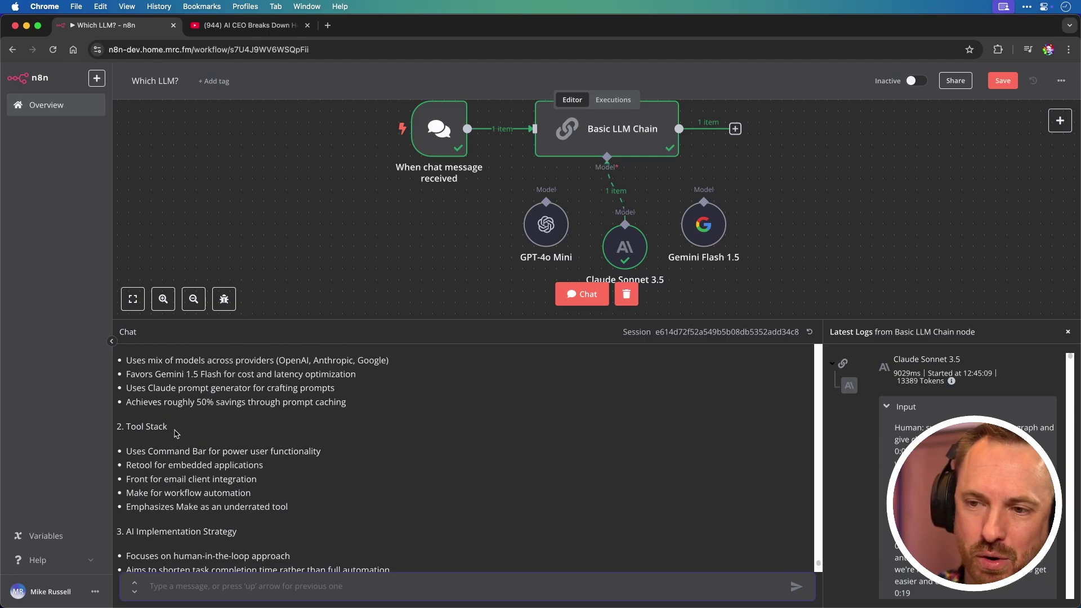
scroll(220, 479, down, 10)
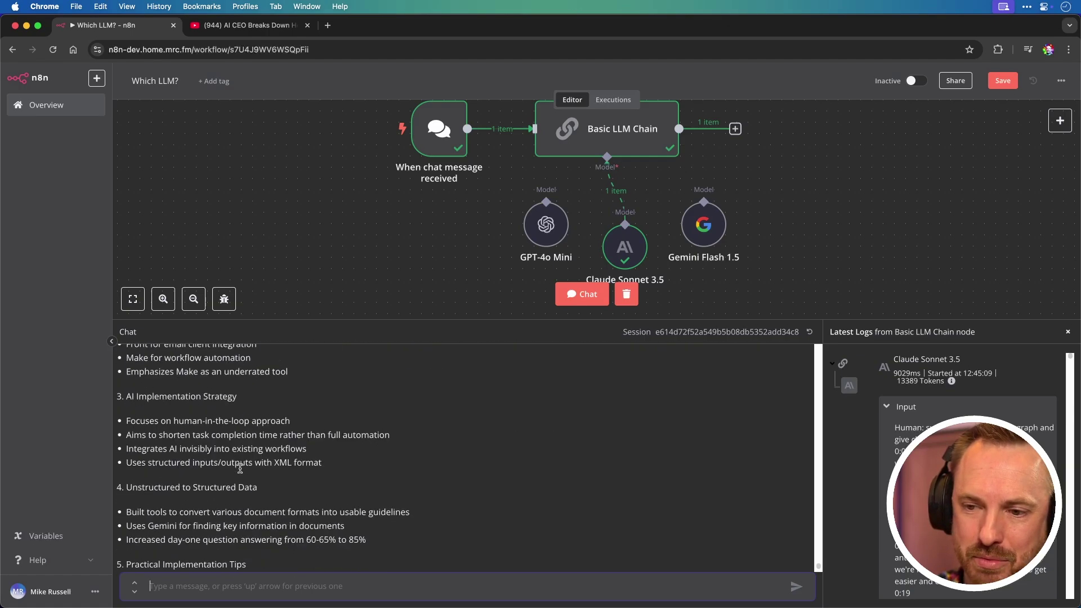
Replace Claude Sonnet 3.5 with Gemini Flash 1.5 as the model and send the pasted transcript.
click(624, 194)
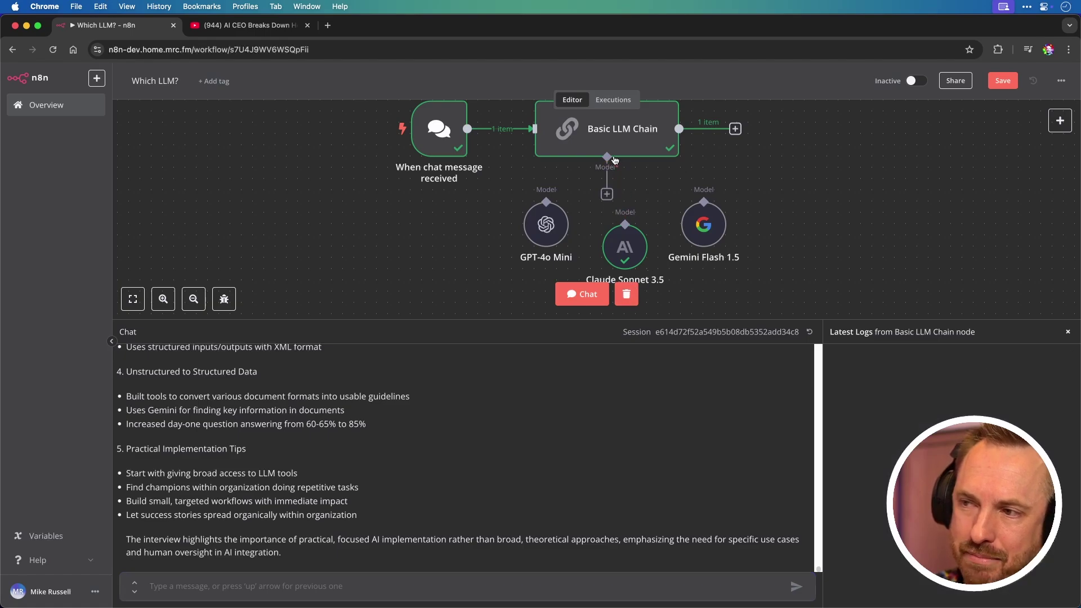
drag(607, 158, 704, 202)
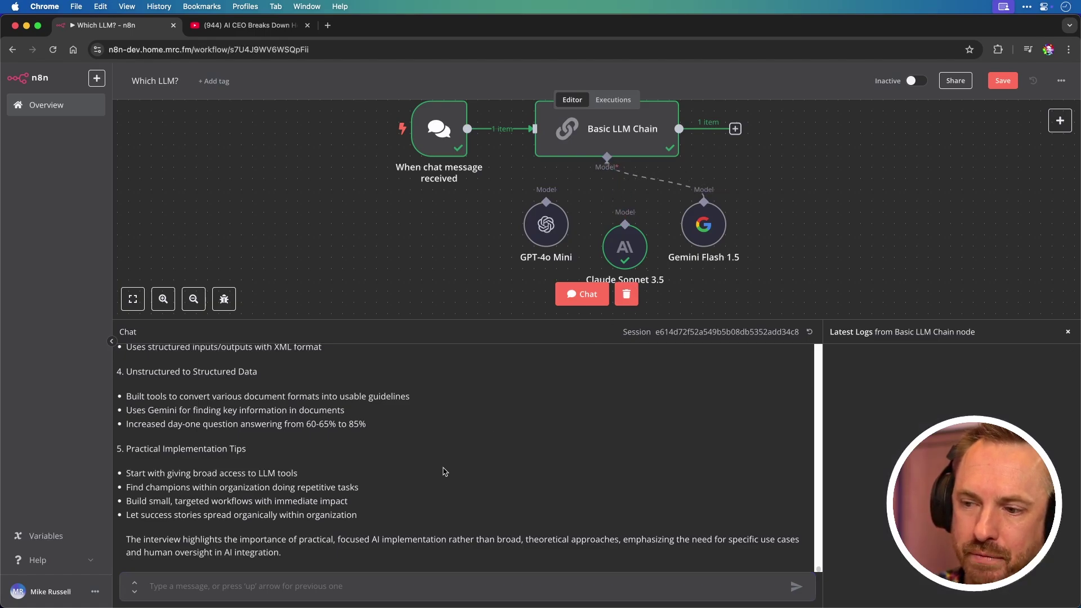
click(429, 580)
key(super+v)
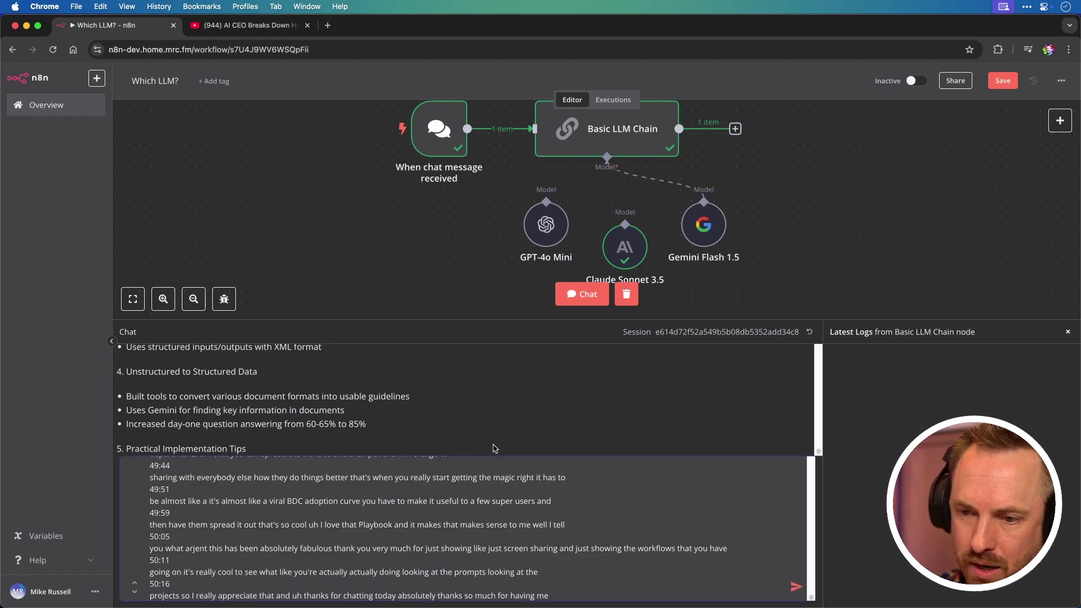
key(Return)
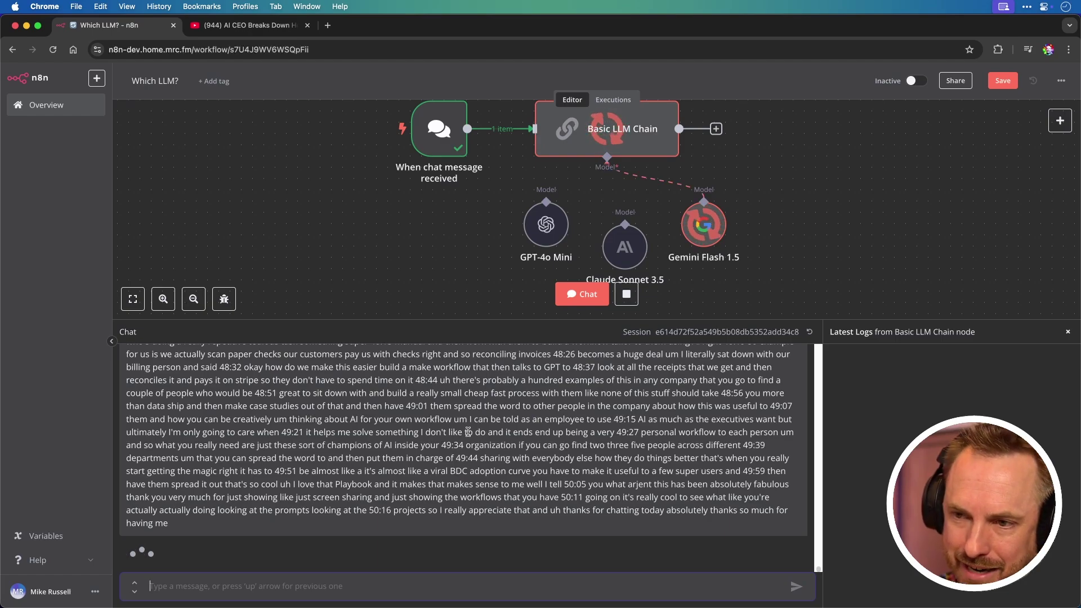
Enlarge the chat to read Gemini's paragraph summary and 15 timestamped chapters.
drag(431, 322, 421, 258)
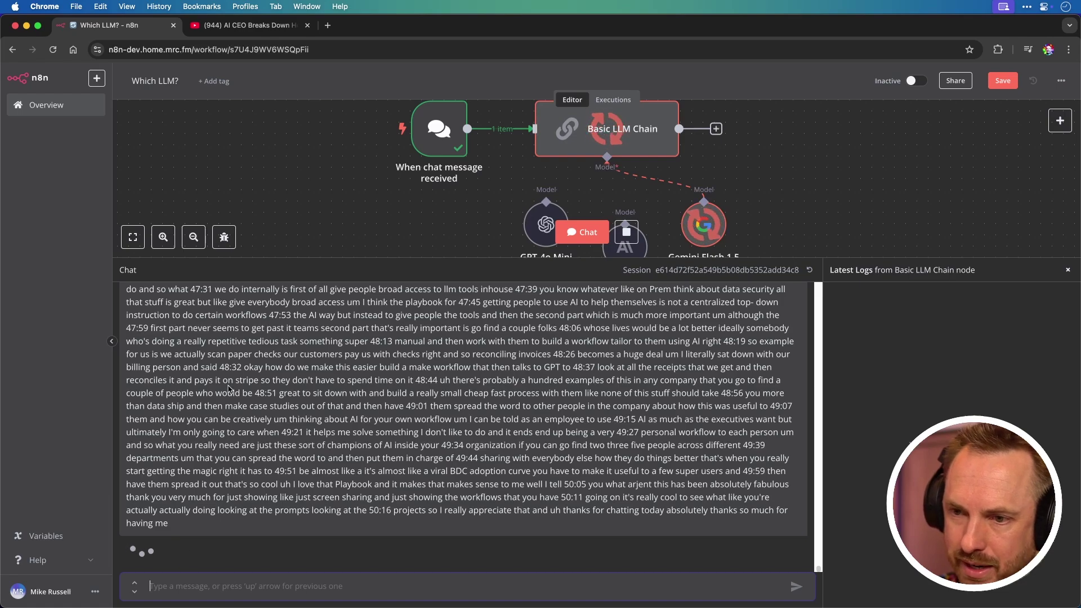
scroll(226, 350, up, 3)
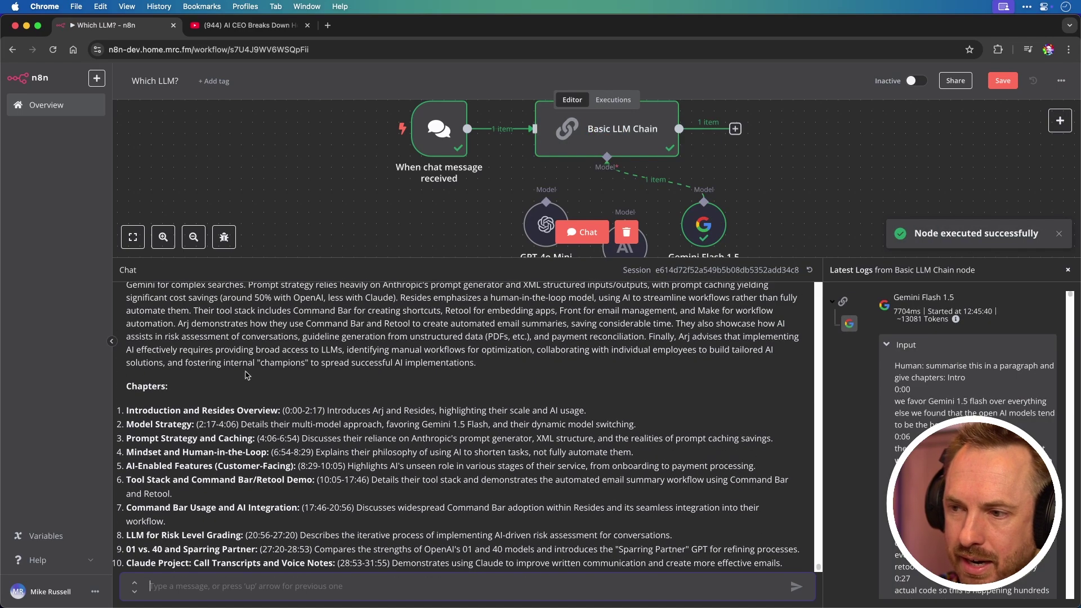
scroll(226, 350, up, 2)
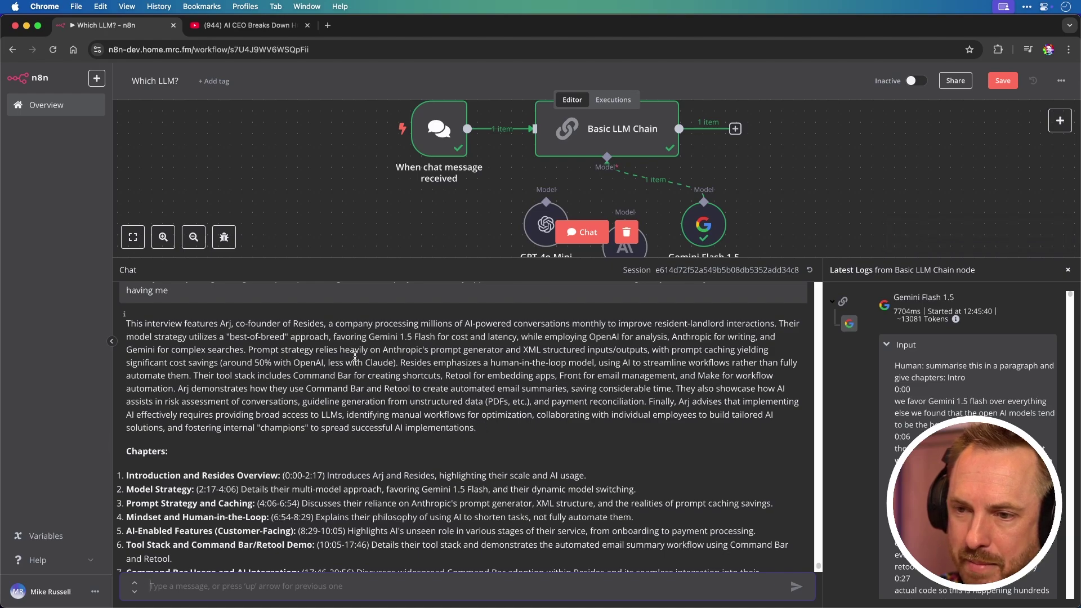
scroll(355, 357, down, 5)
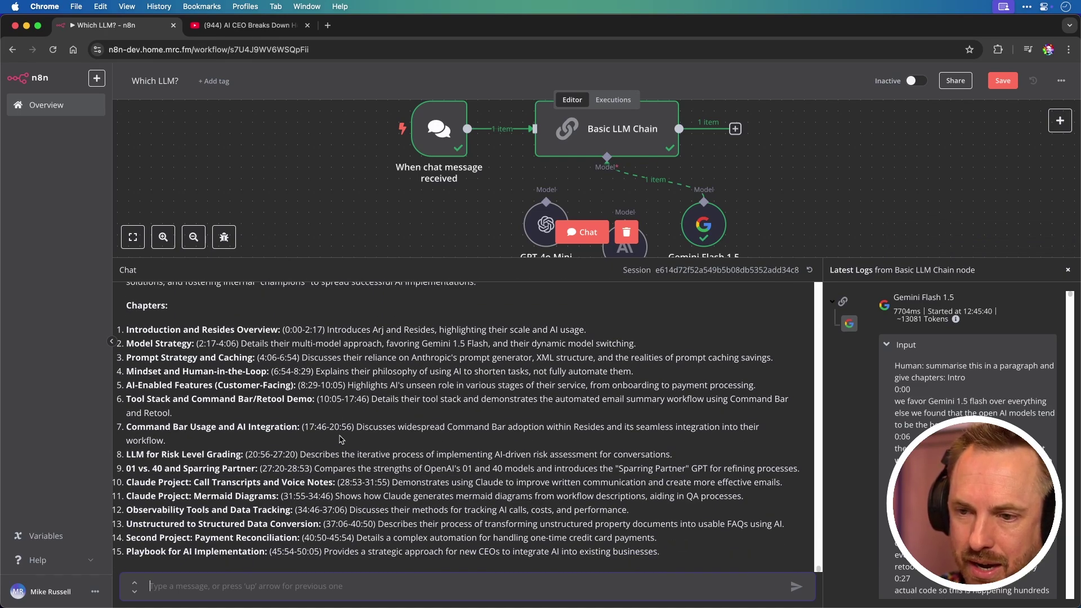
click(236, 590)
Paste the transcript again and append 'in youtube style like this: 0:00 Intro and so on' to the prompt.
key(super+v)
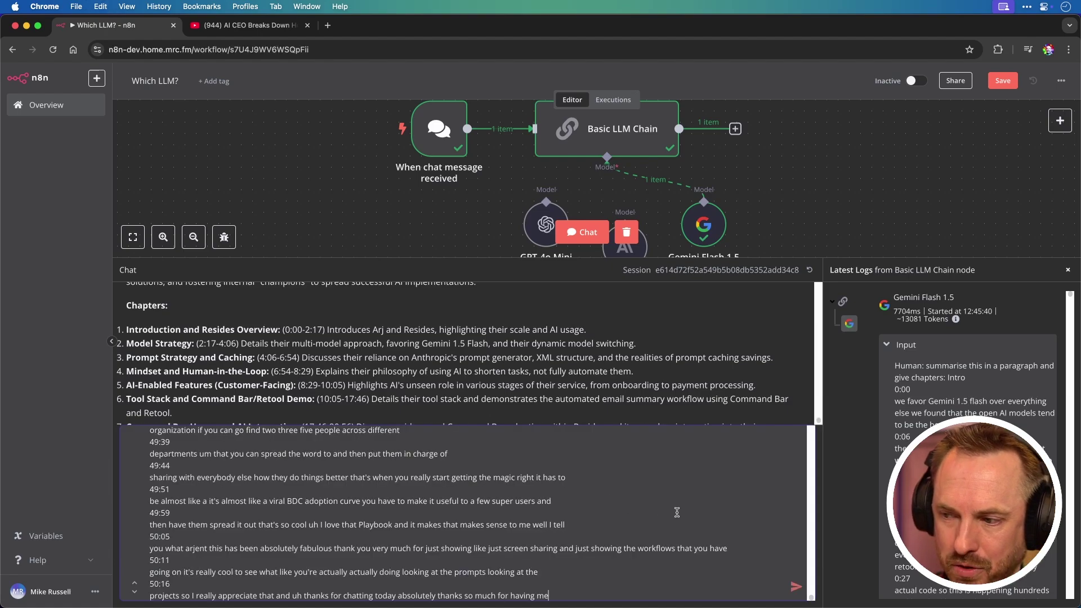
scroll(804, 548, up, 10)
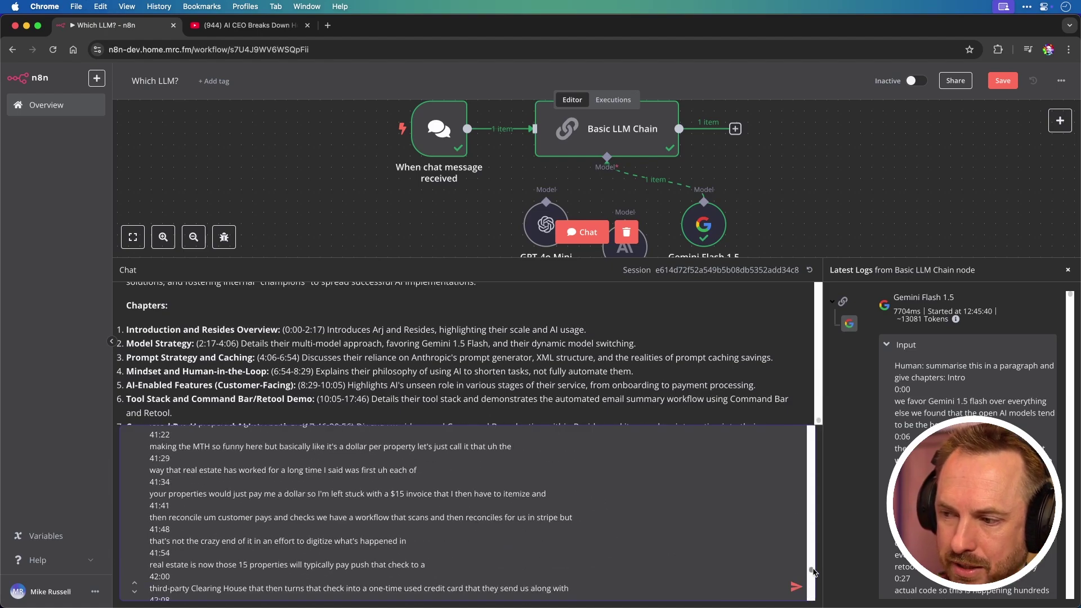
drag(812, 572, 807, 427)
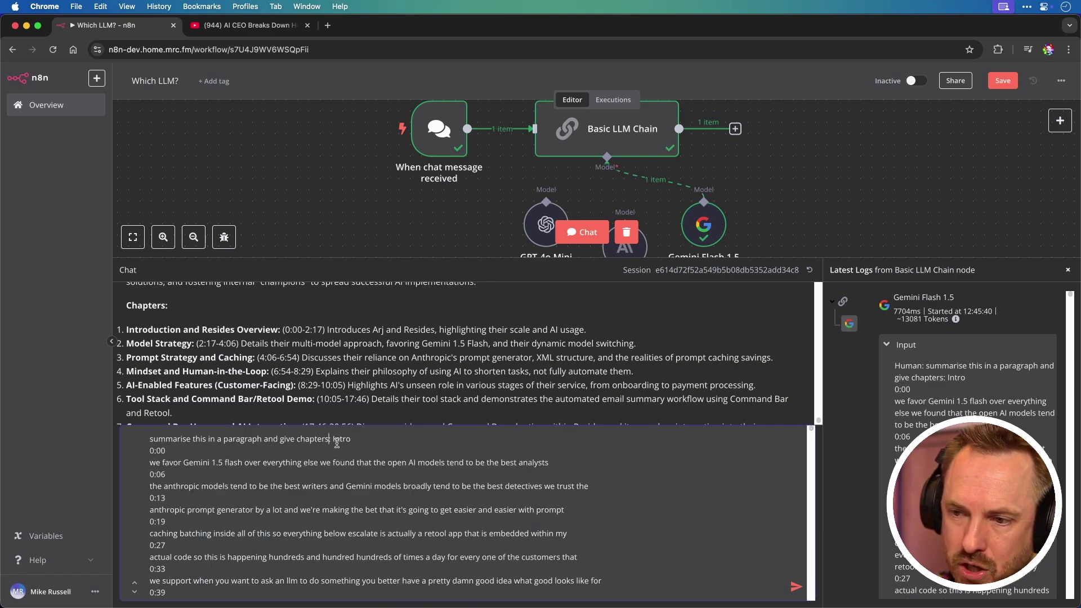
text(in youtube)
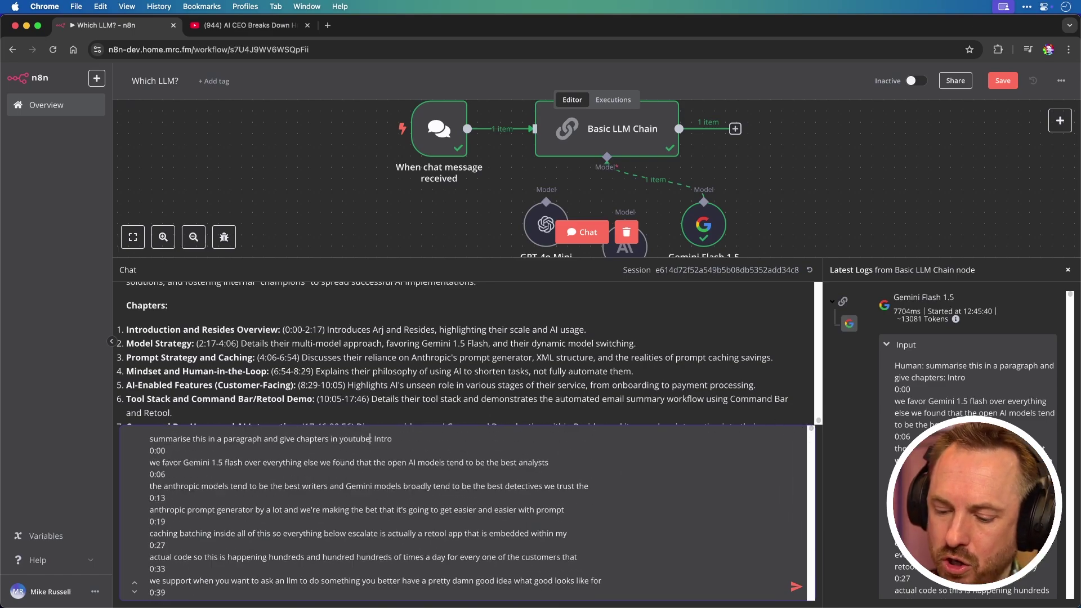
text( style like thi )
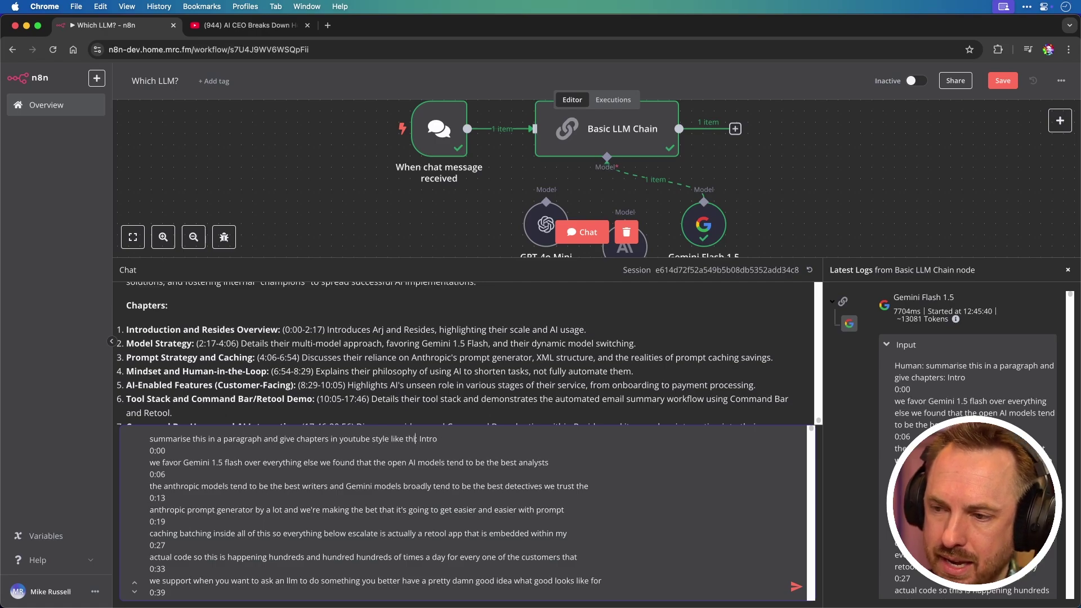
text(s: 0:00)
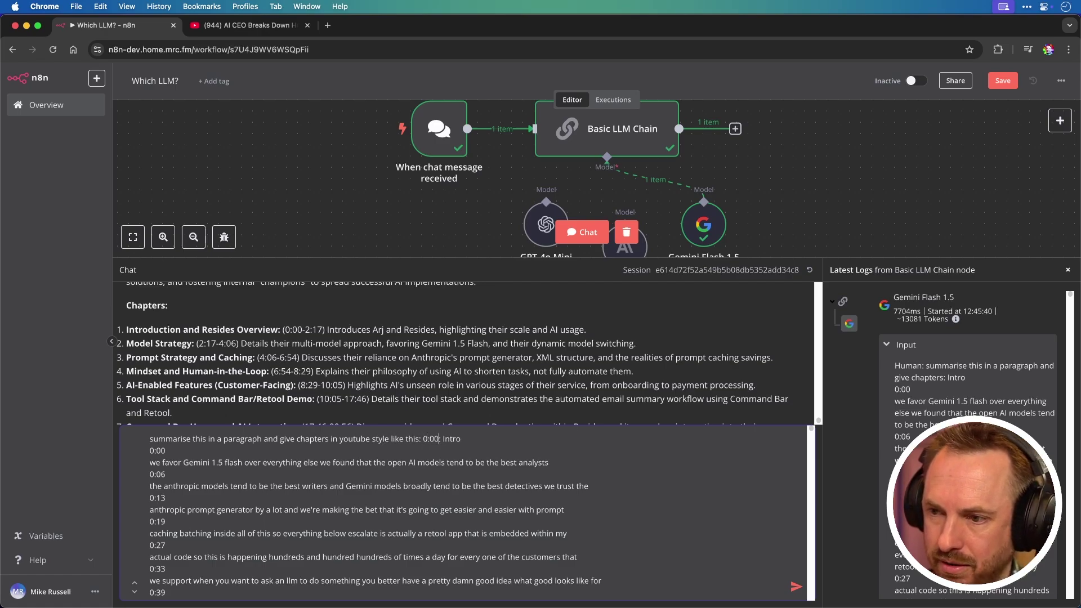
text( Intro and so on: Intro)
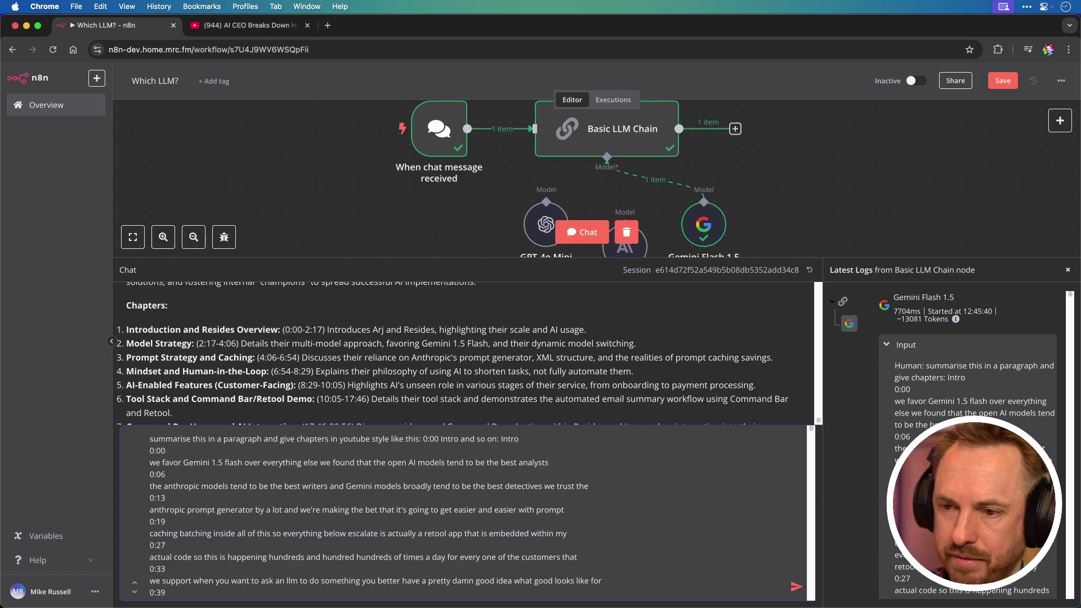
Send the revised chapters prompt and transcript to Gemini Flash 1.5.
key(Return)
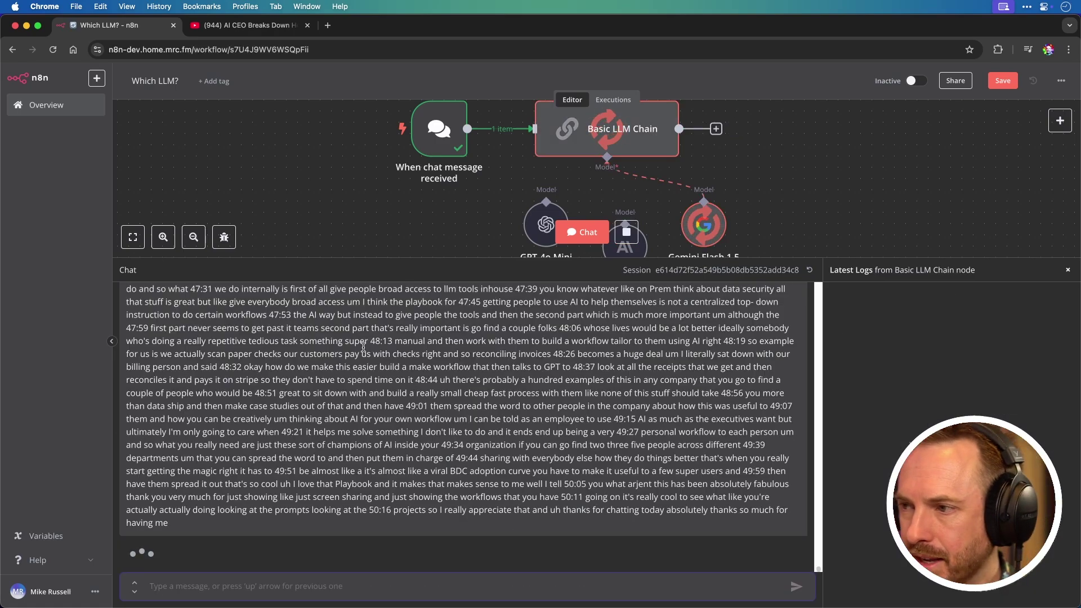